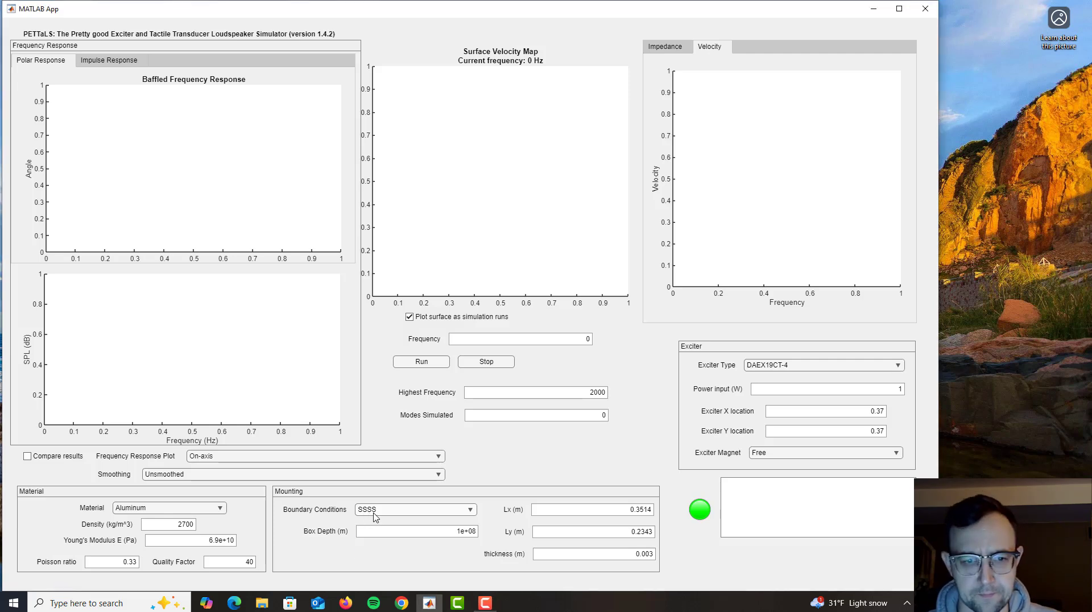
Try the CCCC boundary conditions for the panel and switch them to FFFF
click(375, 515)
click(378, 535)
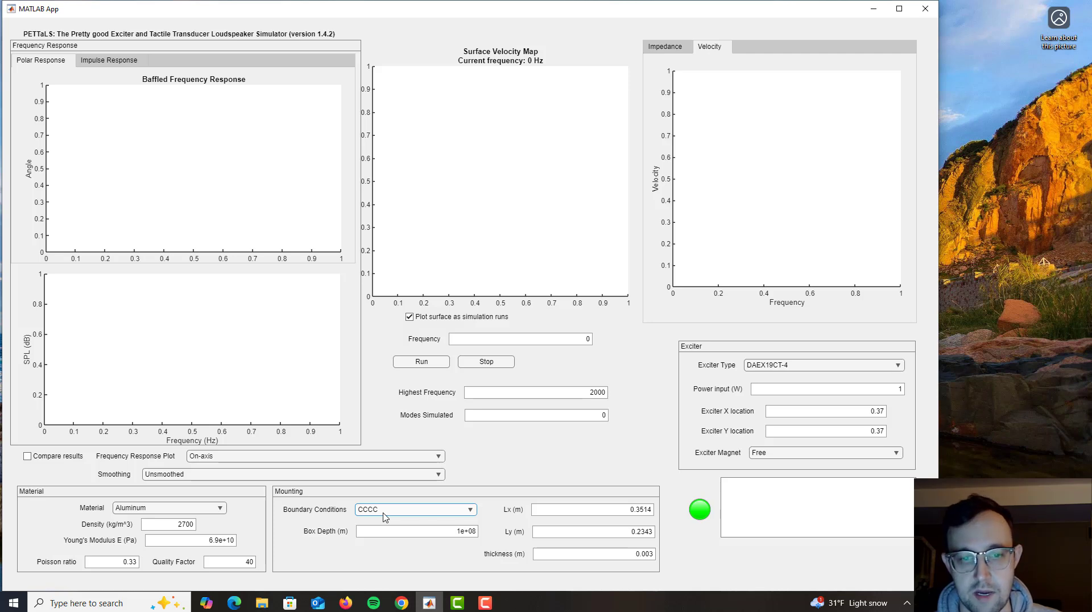
click(384, 514)
click(378, 549)
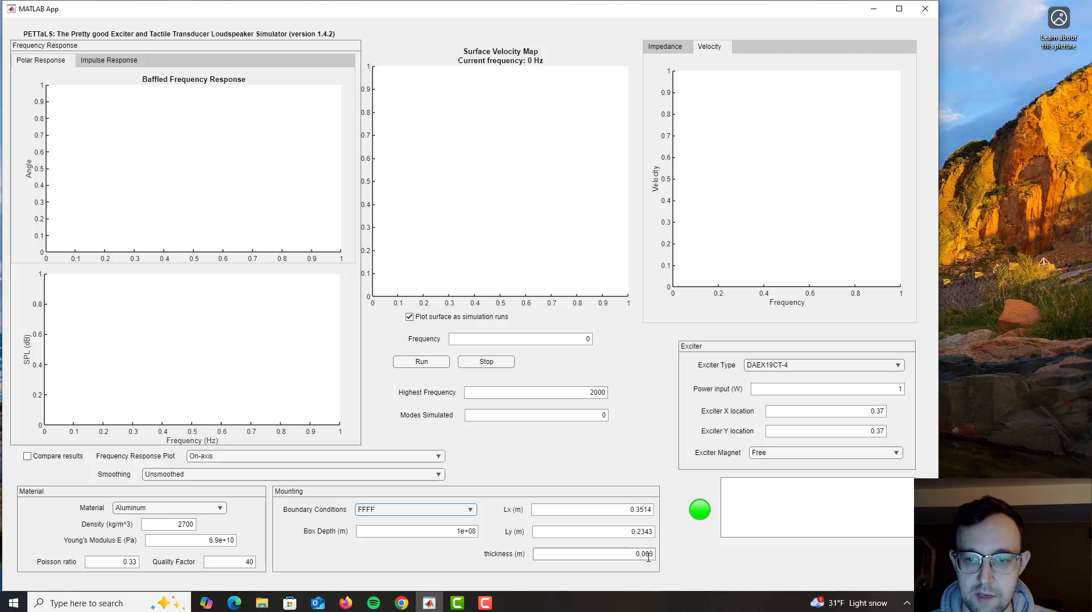
Review the panel's thickness, Ly and Lx dimensions in the mounting settings
double_click(622, 555)
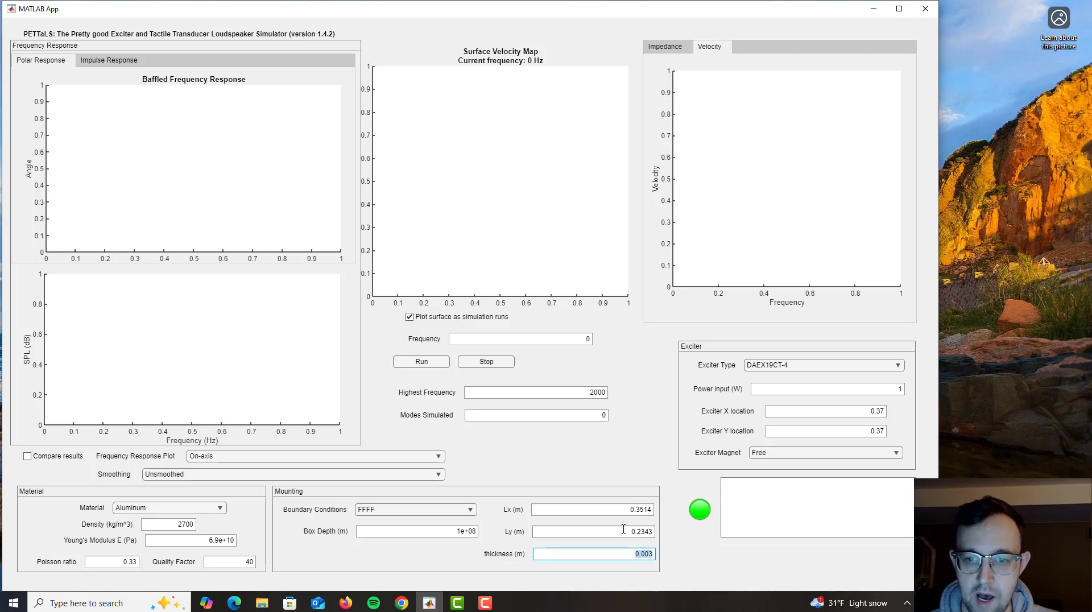
double_click(628, 532)
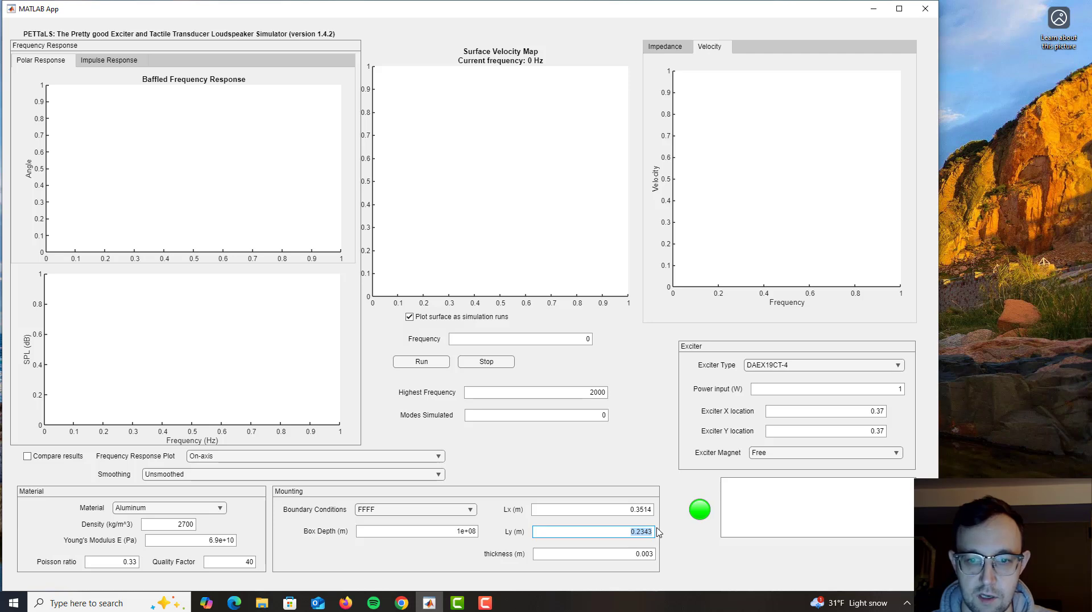
click(629, 509)
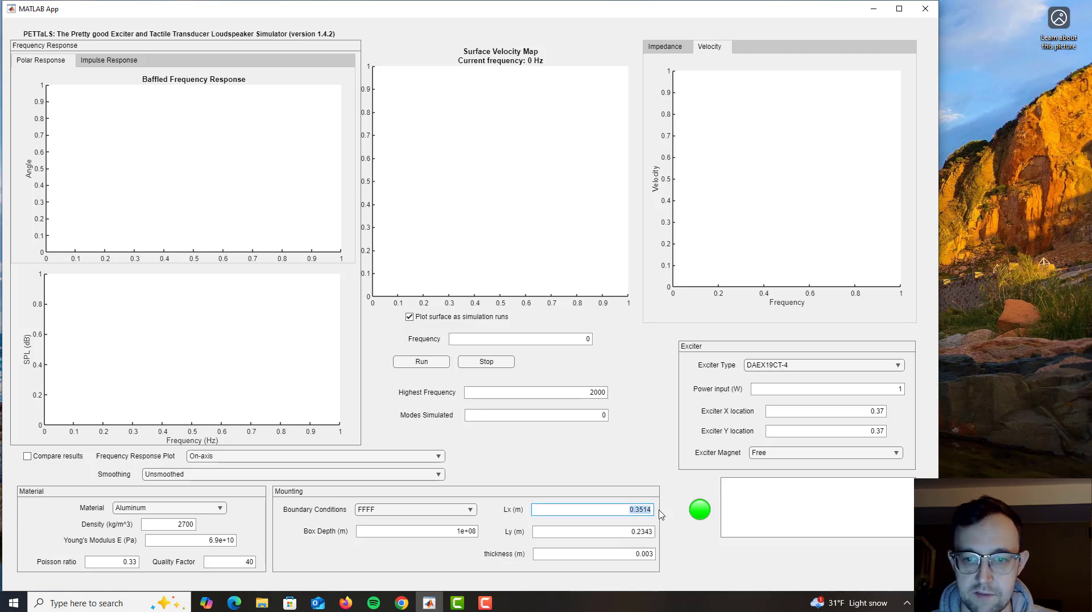
click(647, 474)
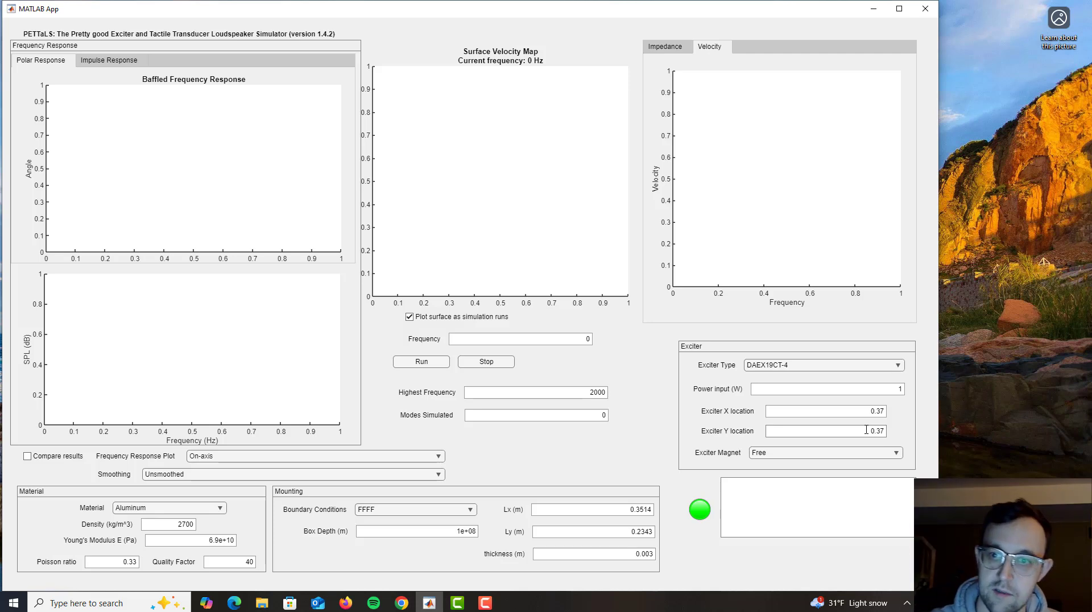
Try the Fixed option for the exciter magnet and return it to Free
click(842, 457)
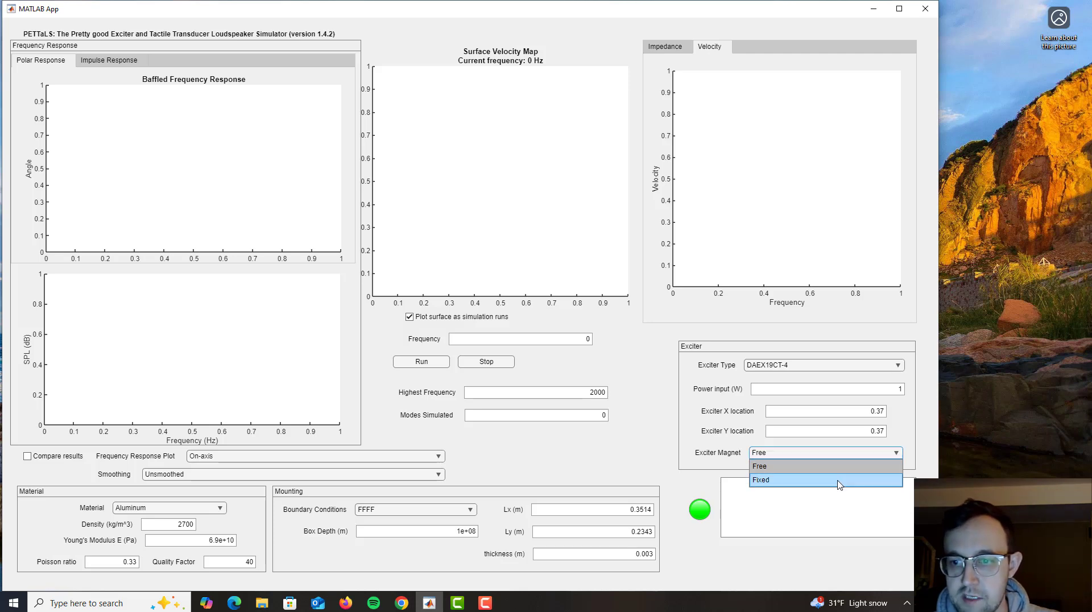
click(838, 481)
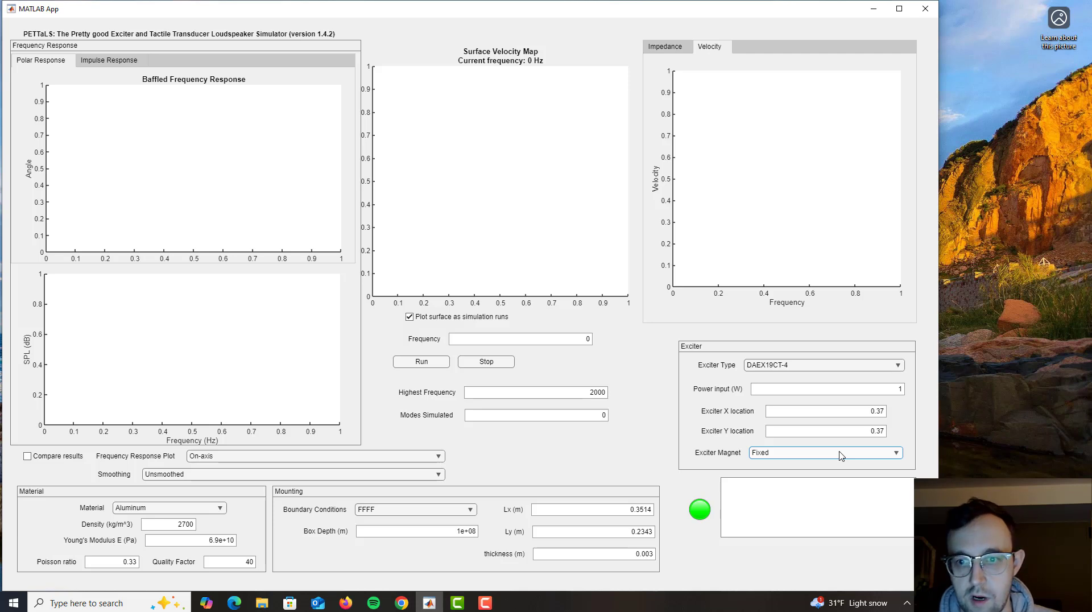
click(841, 456)
click(837, 468)
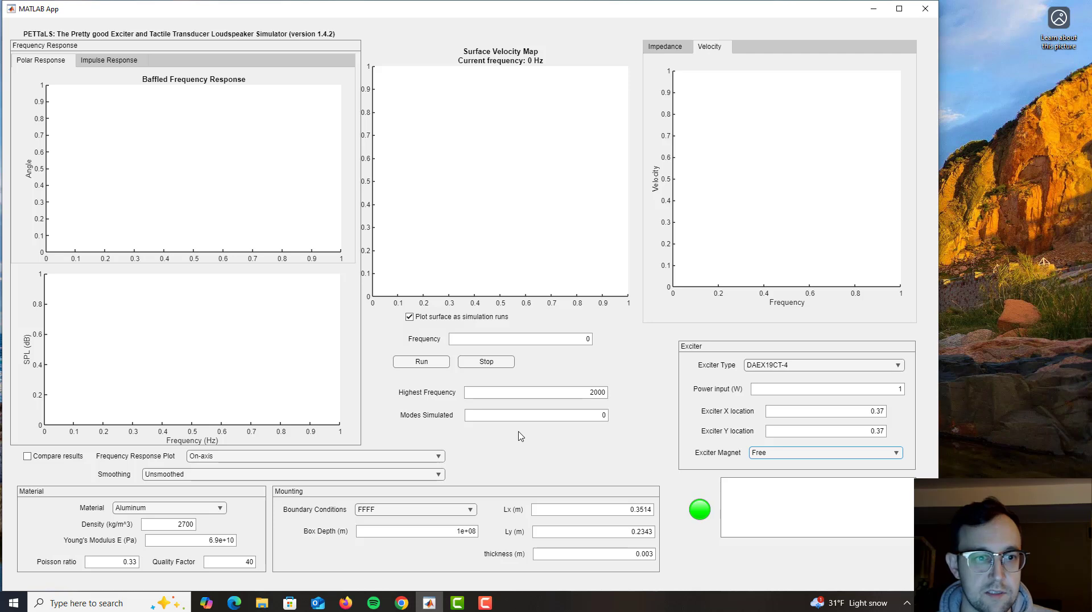
Run the simulation, switch the boundary conditions to SSSS and rerun it, toggling the surface plotting while it computes
click(424, 362)
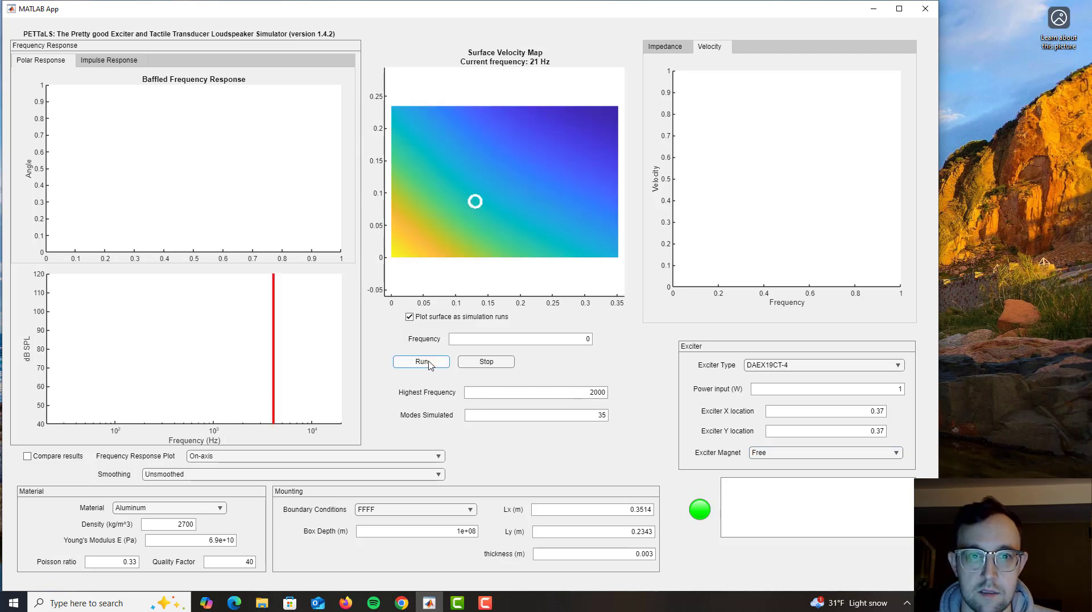
click(430, 508)
click(423, 523)
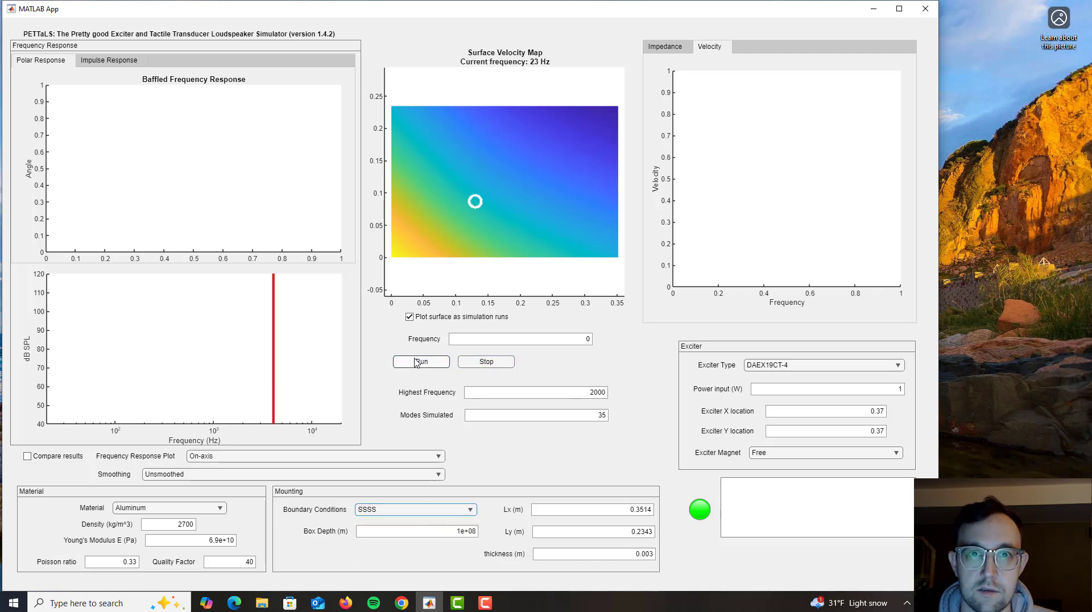
click(417, 362)
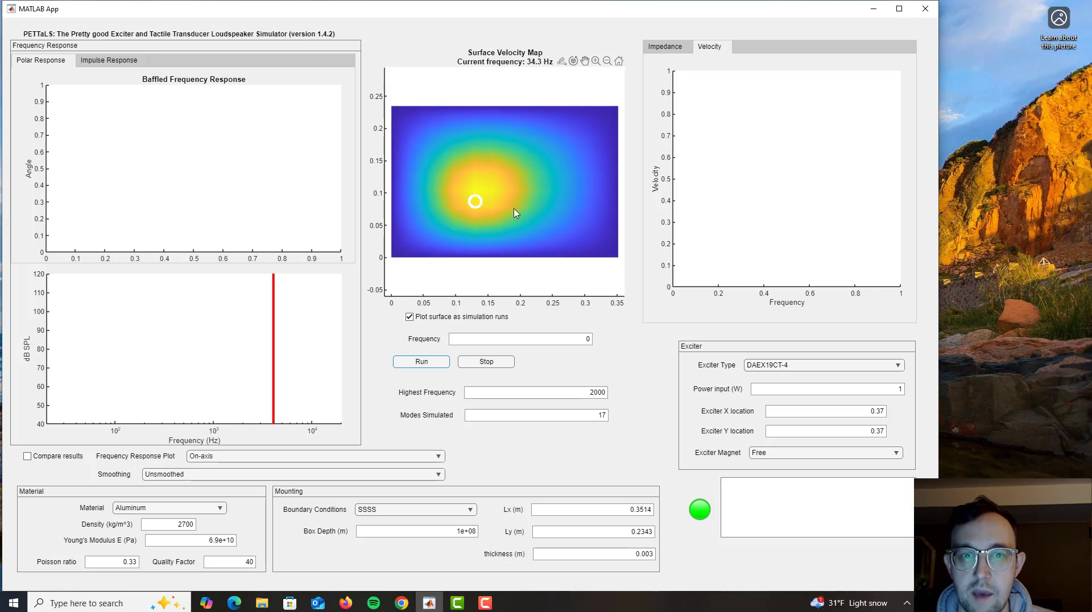
click(410, 318)
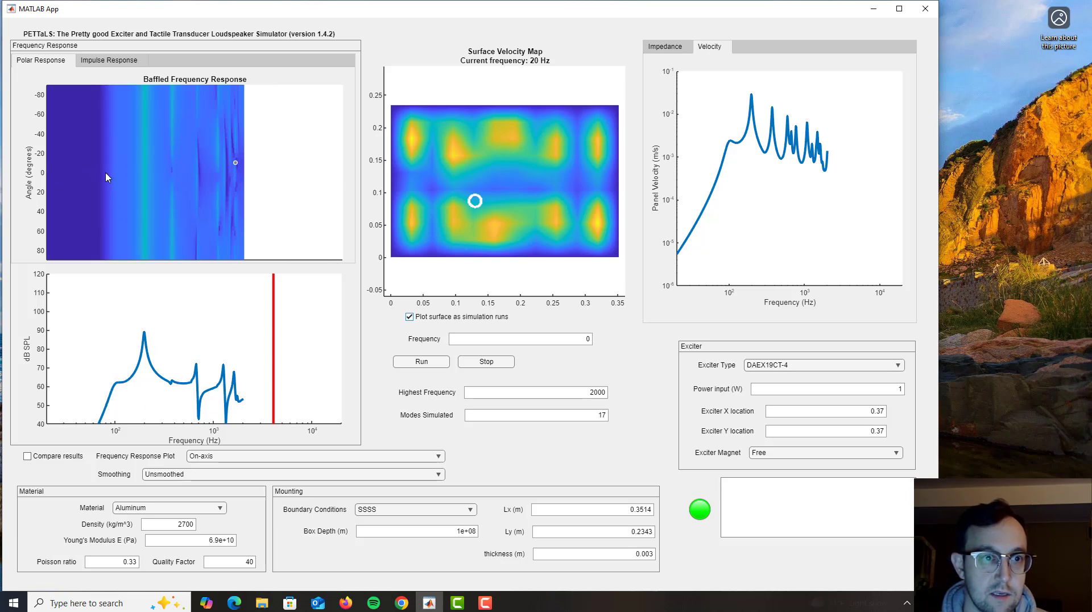
View the frequency response as average horizon level, at -90 degrees and at 90 degrees, and return it to on-axis
click(210, 462)
click(217, 484)
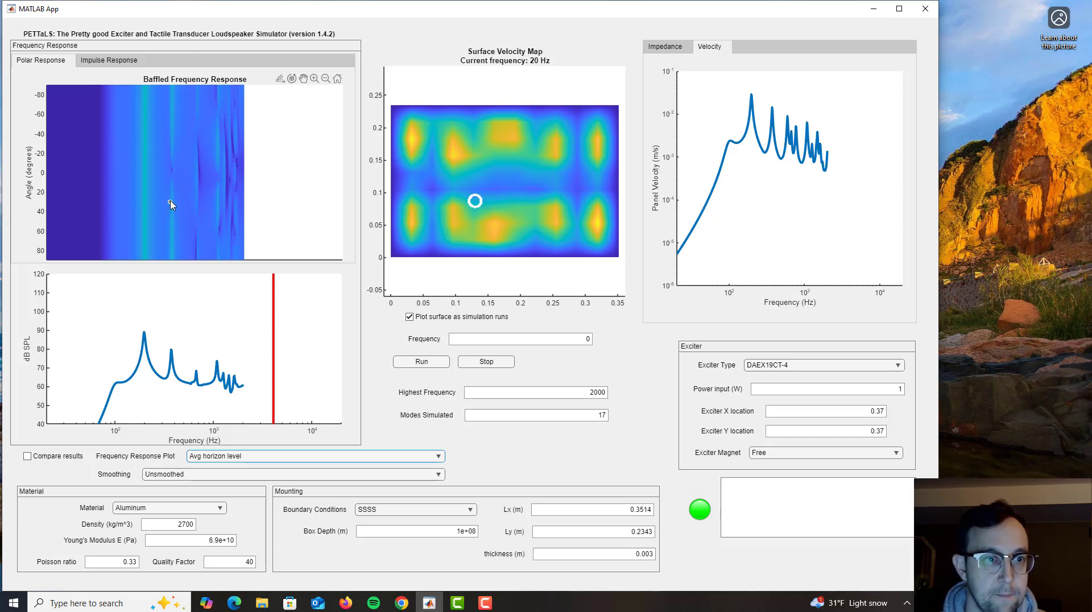
click(216, 456)
click(211, 498)
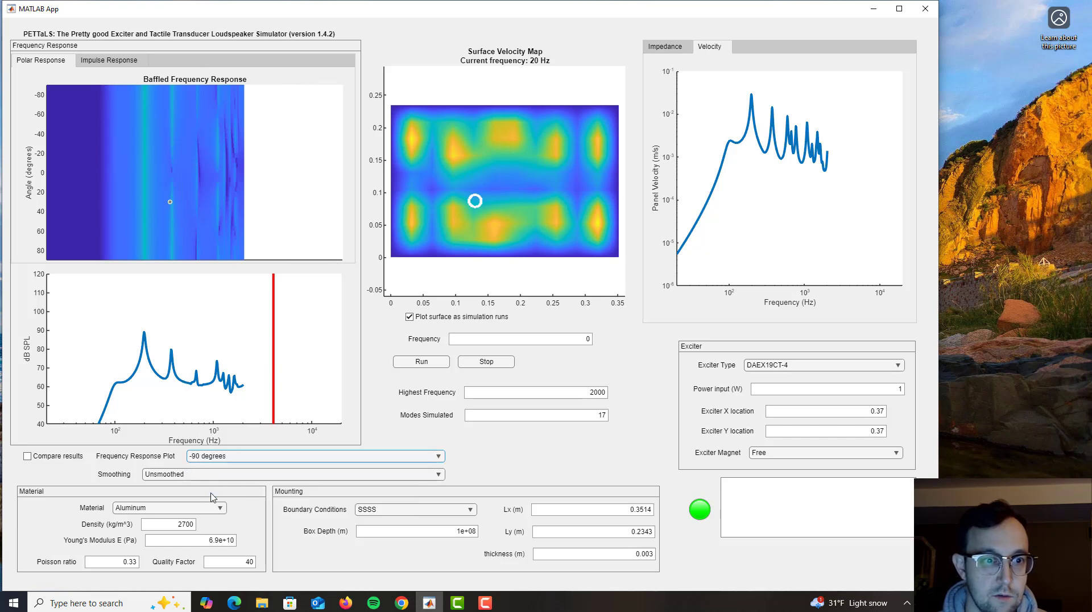
click(231, 459)
click(220, 507)
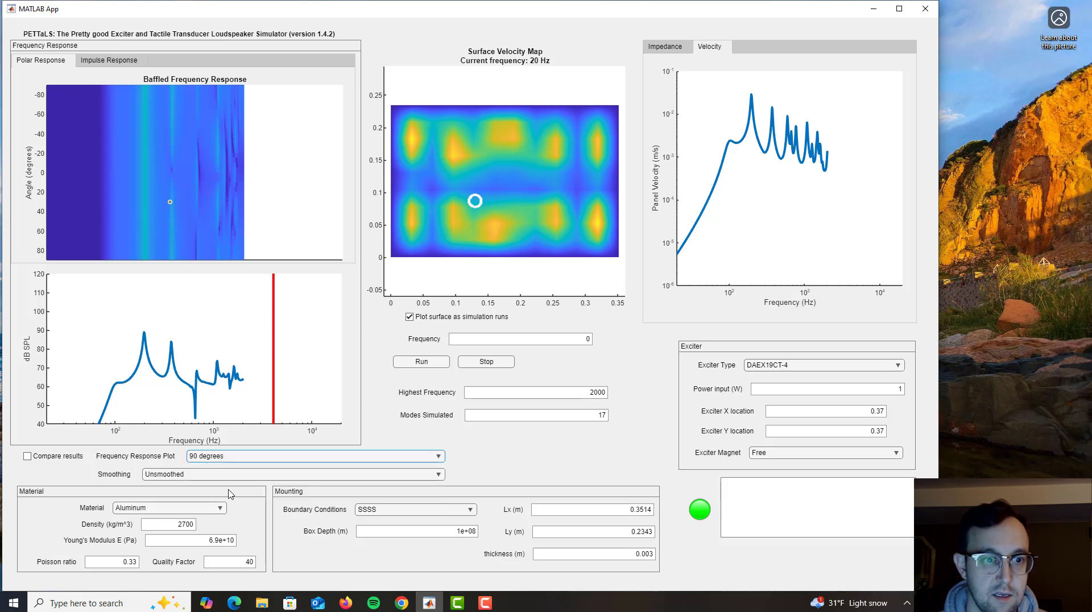
click(232, 459)
click(232, 468)
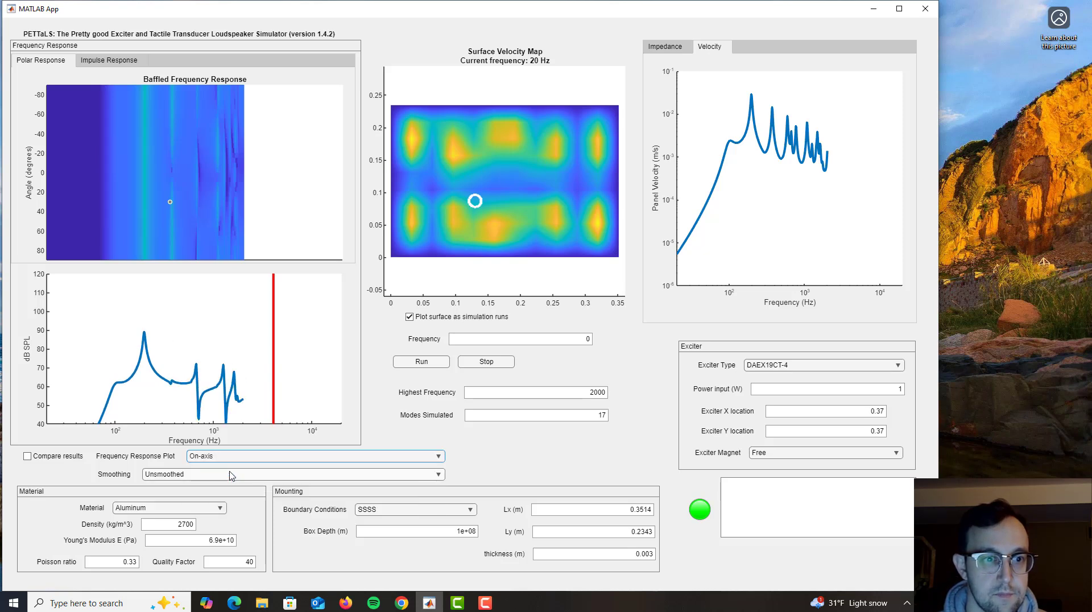
Enable result comparison and overlay the average horizon level, -90 degrees and 90 degrees responses on the on-axis curve
click(27, 456)
click(190, 458)
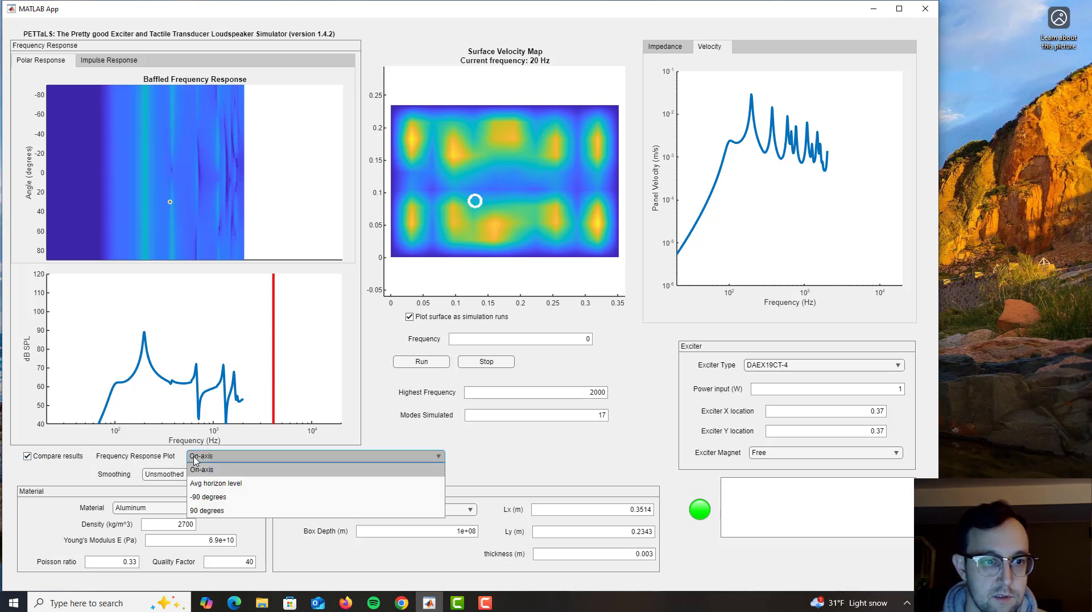
click(209, 485)
click(221, 458)
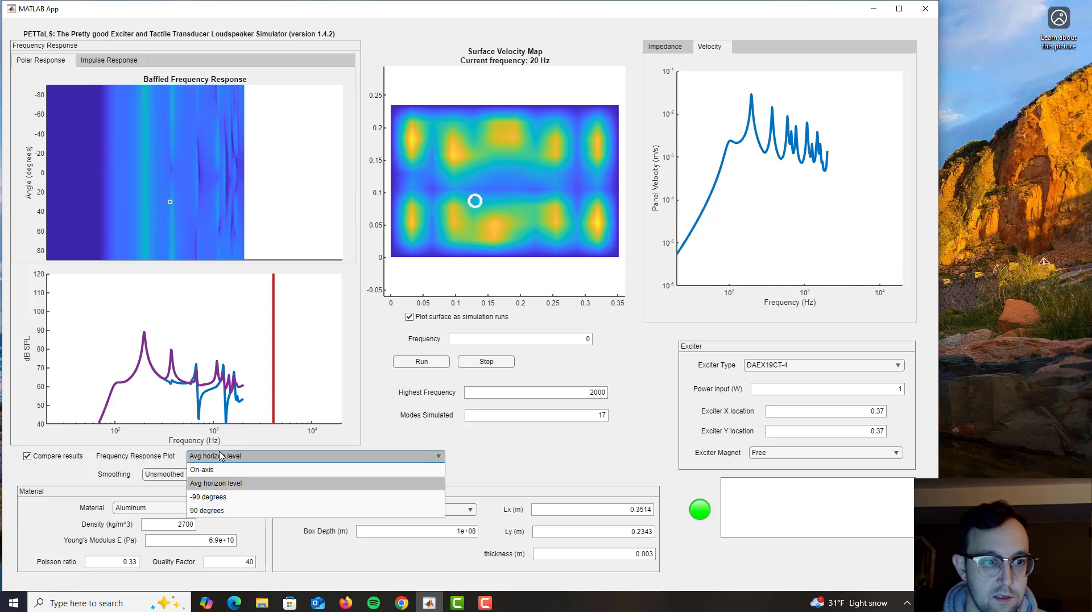
click(221, 499)
click(228, 458)
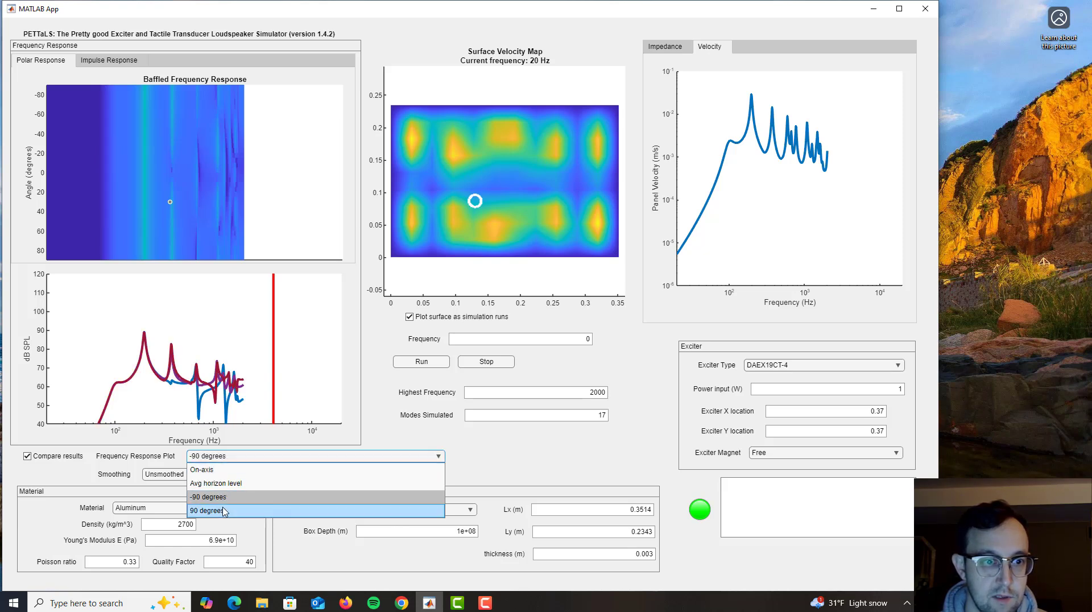
click(223, 511)
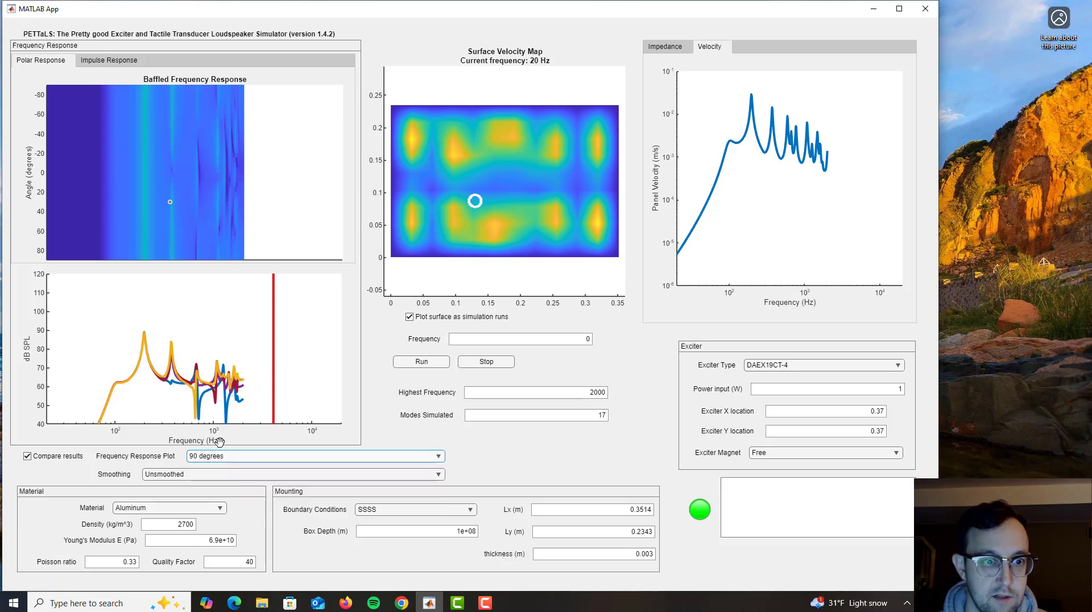
Turn off result comparison and return the frequency response plot to on-axis
click(27, 456)
click(208, 457)
click(219, 472)
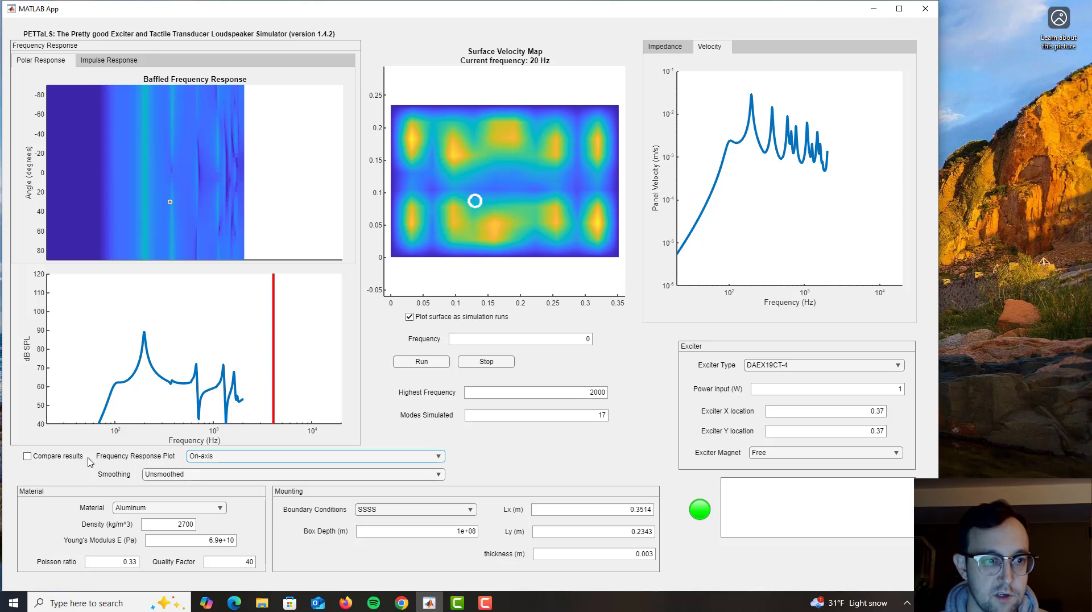
Enable result comparison and overlay the on-axis response with 1/6 octave, 1/3 octave and 1 octave smoothing
click(67, 457)
click(177, 477)
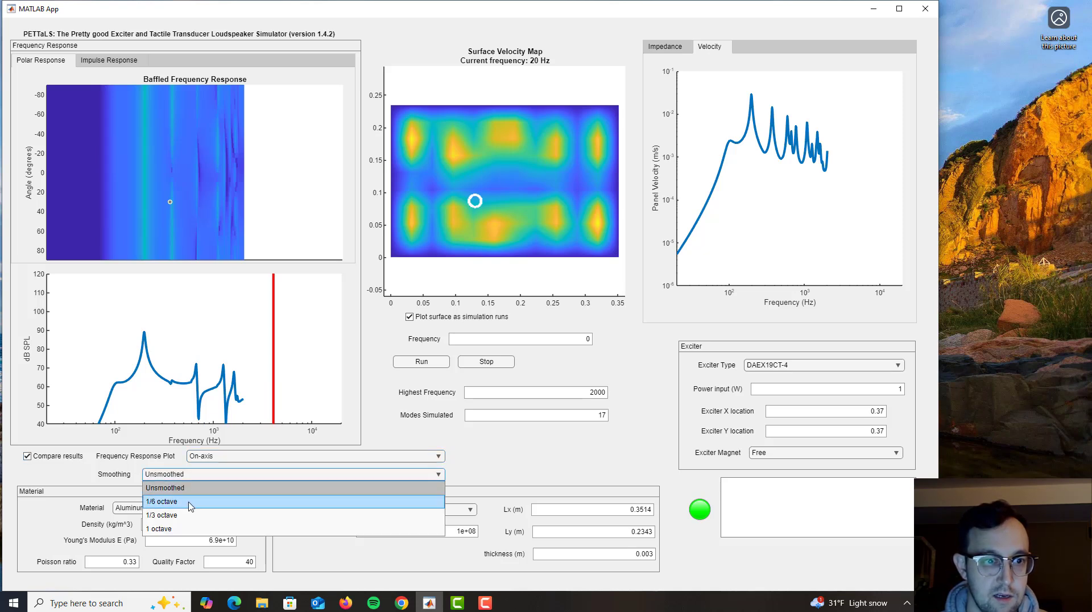
click(190, 503)
click(183, 478)
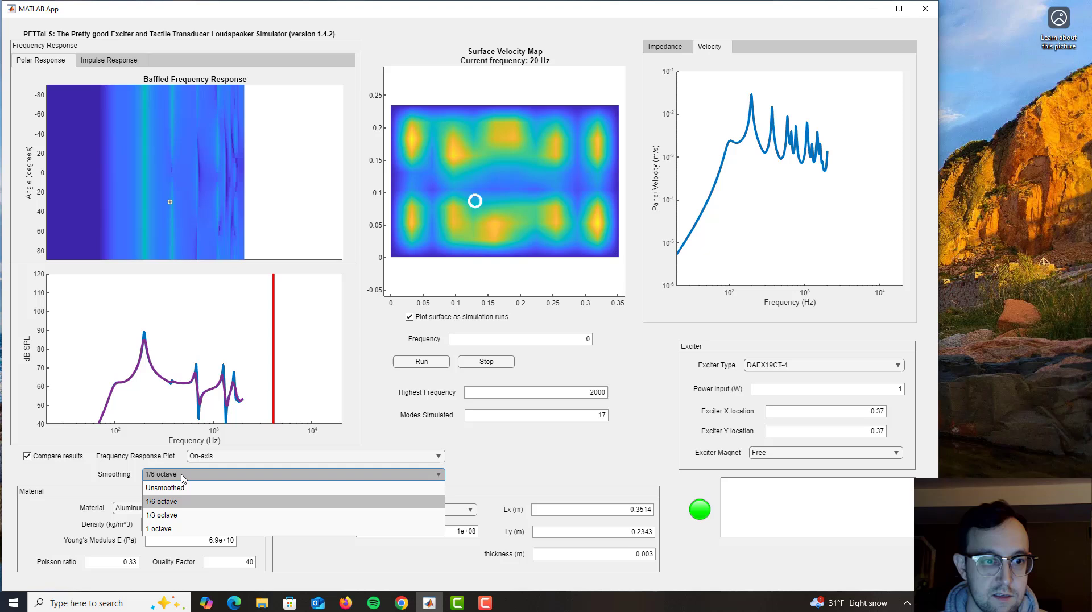
click(178, 515)
click(194, 480)
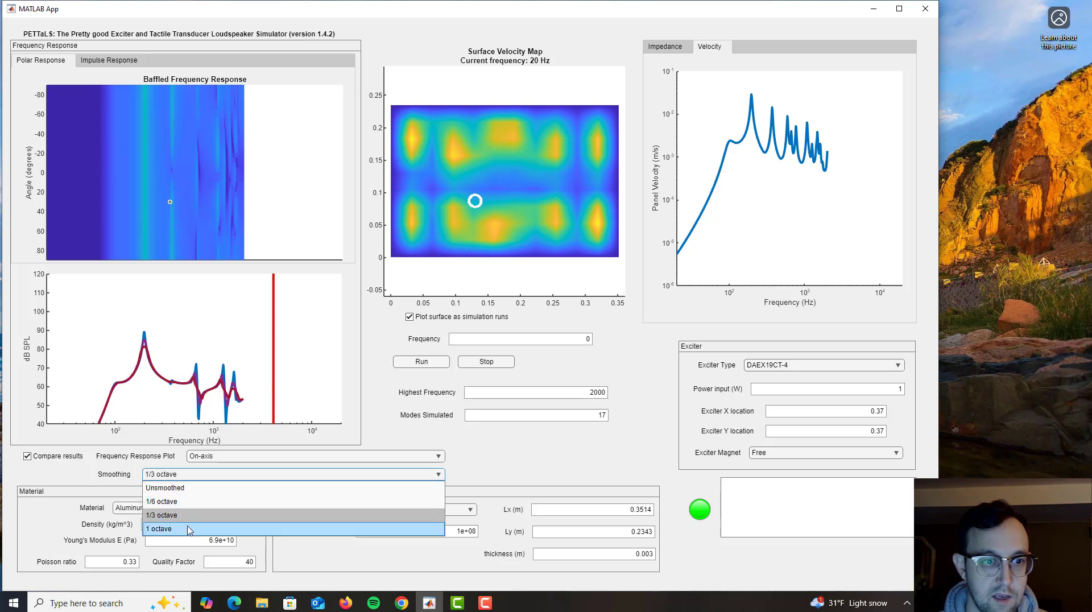
click(190, 528)
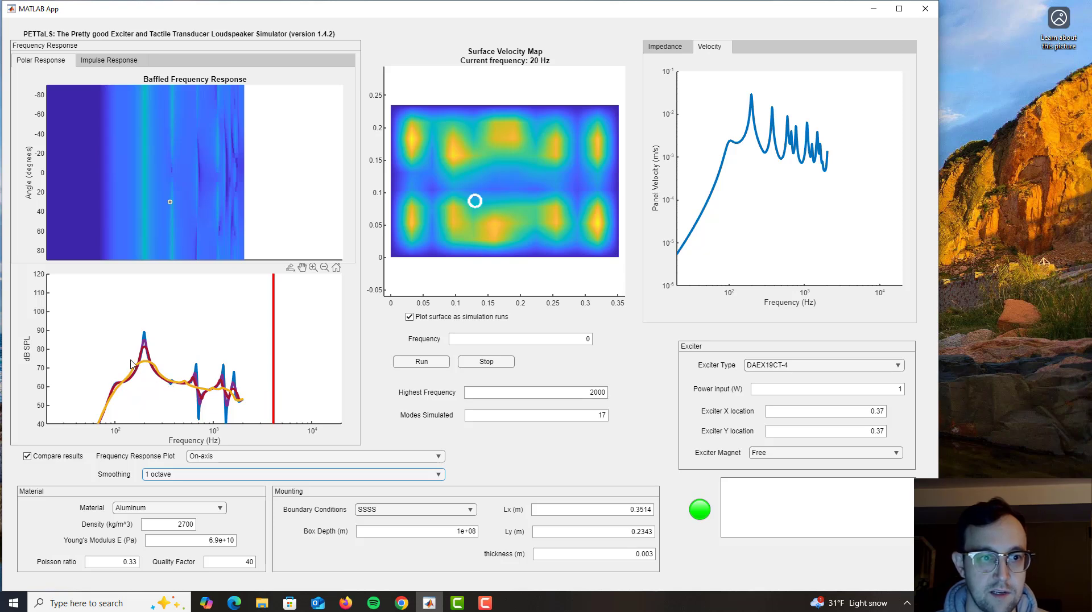
Turn off result comparison and reset the frequency response plot to on-axis with unsmoothed data
click(27, 457)
click(208, 458)
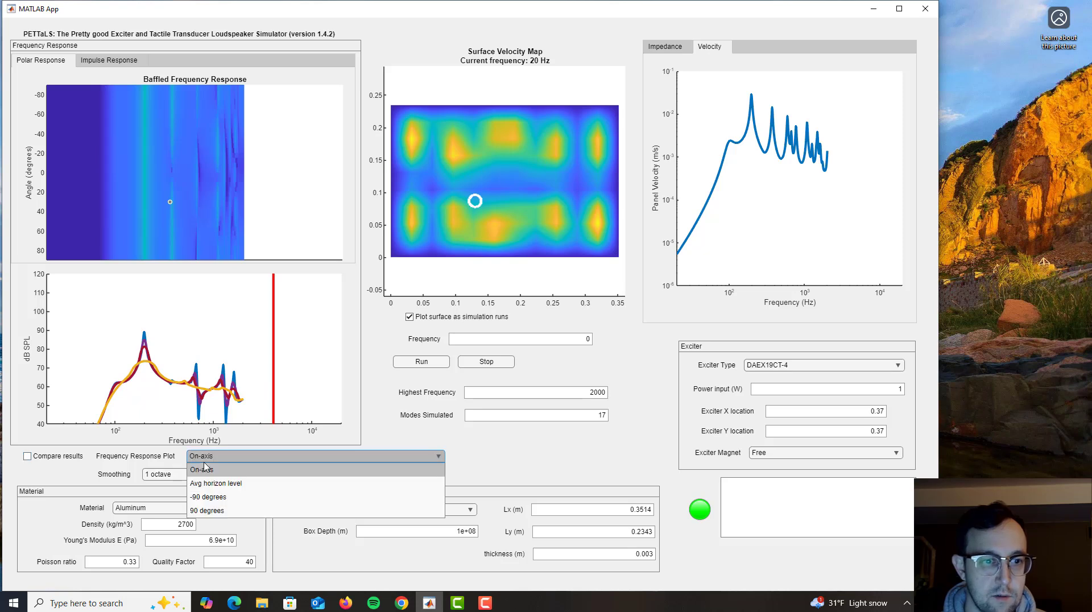
click(216, 472)
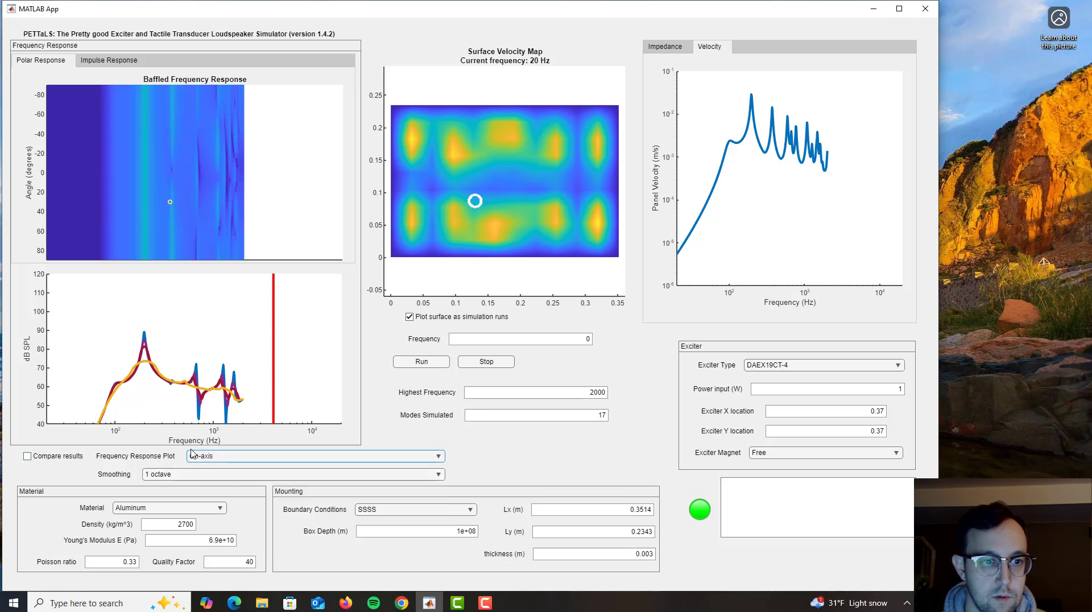
click(192, 456)
click(205, 488)
click(210, 456)
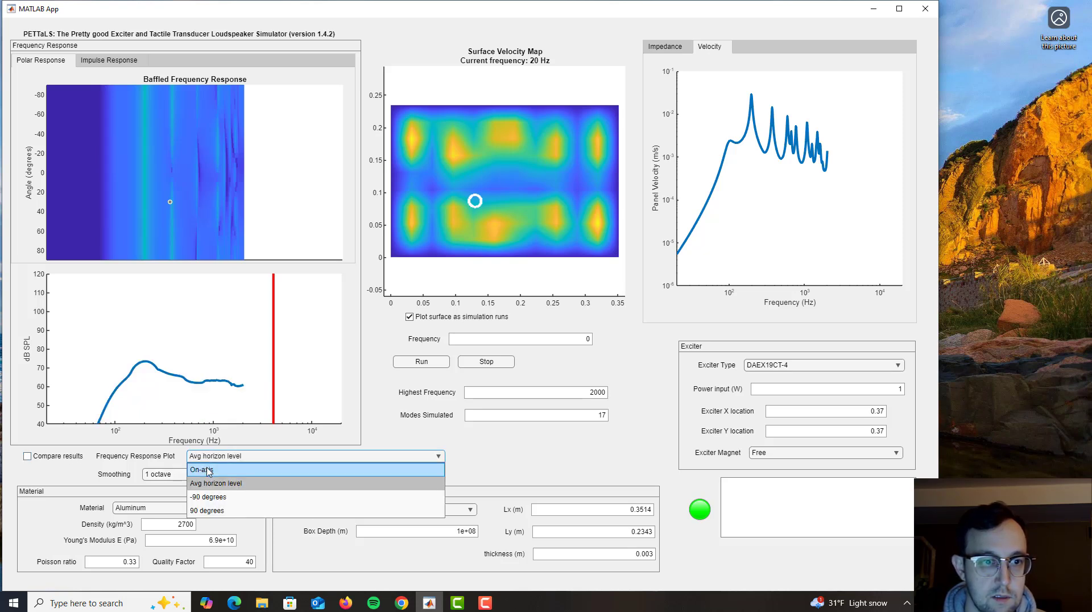
click(208, 470)
click(203, 474)
click(171, 489)
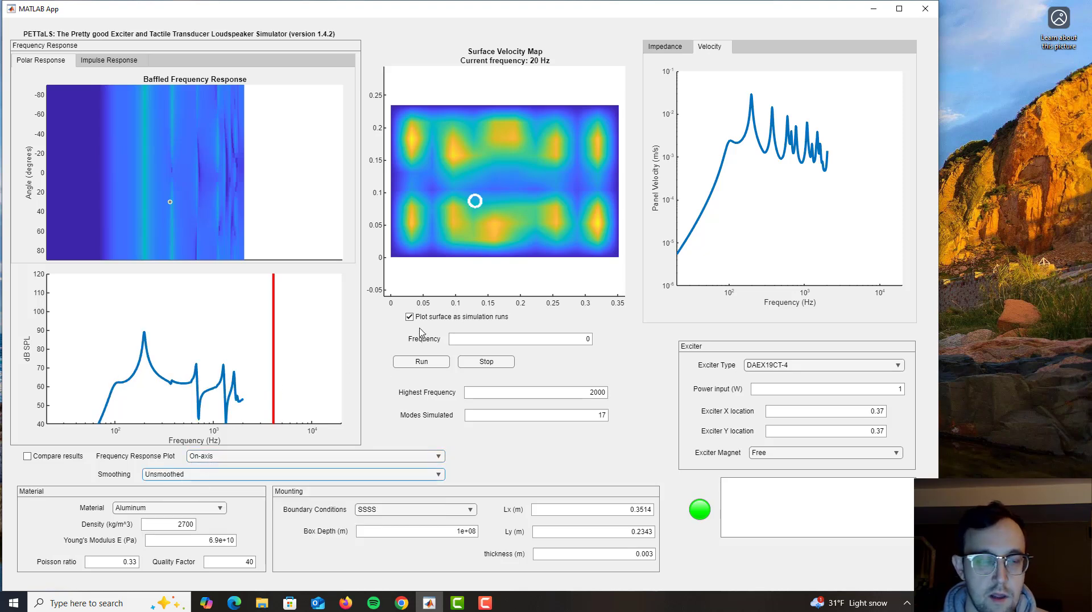
Set the highest frequency to 20000 and run the simulation, toggling the surface plotting while it computes
click(595, 392)
text(0)
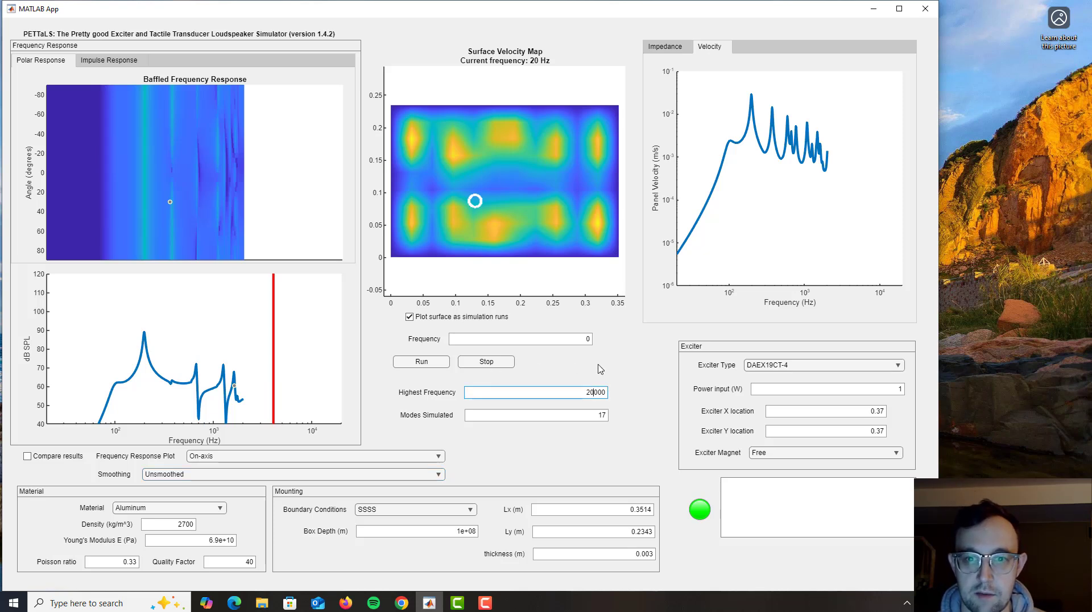
click(422, 363)
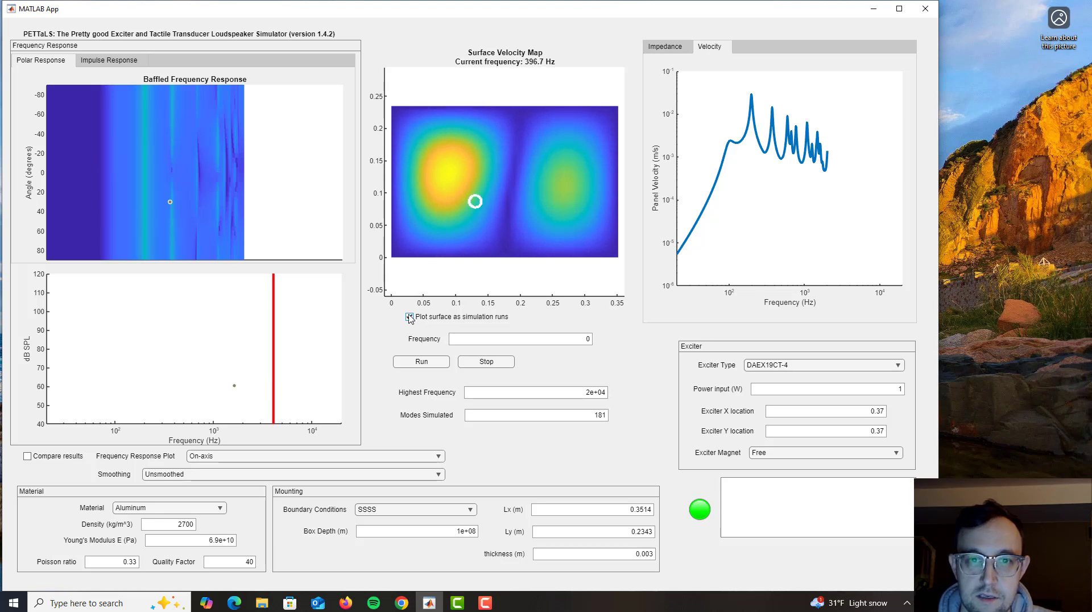
click(410, 317)
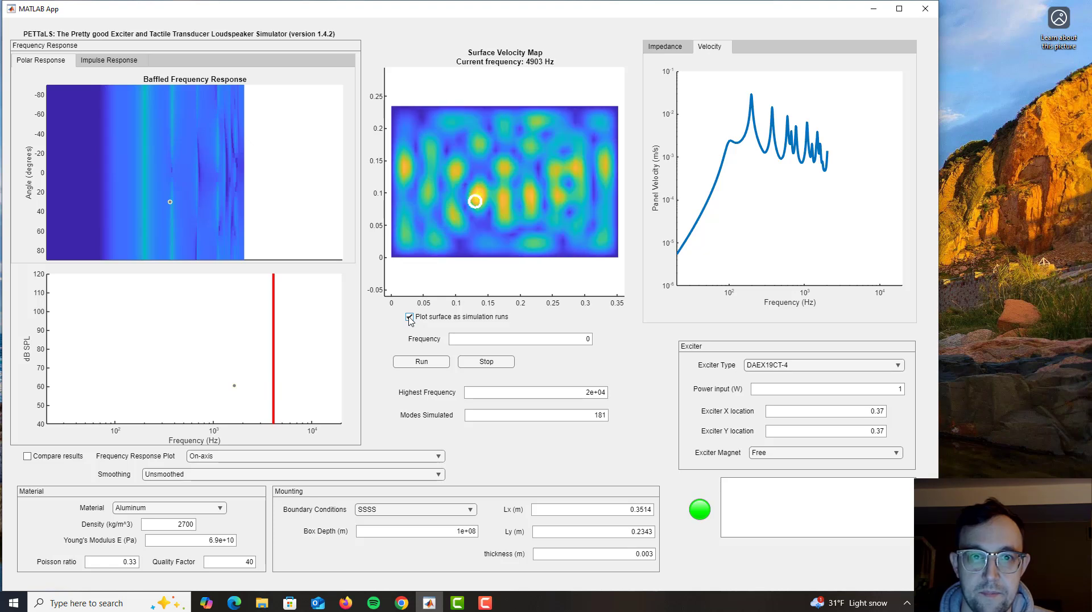
click(410, 317)
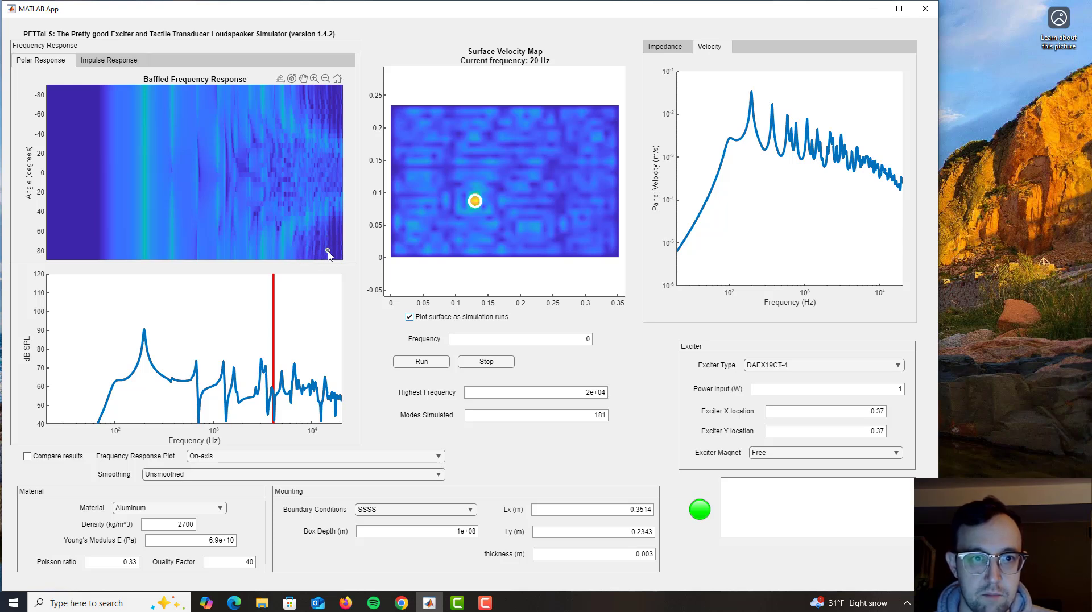
View the frequency response at average horizon level and at 90 degrees, and return the plot to on-axis
click(251, 456)
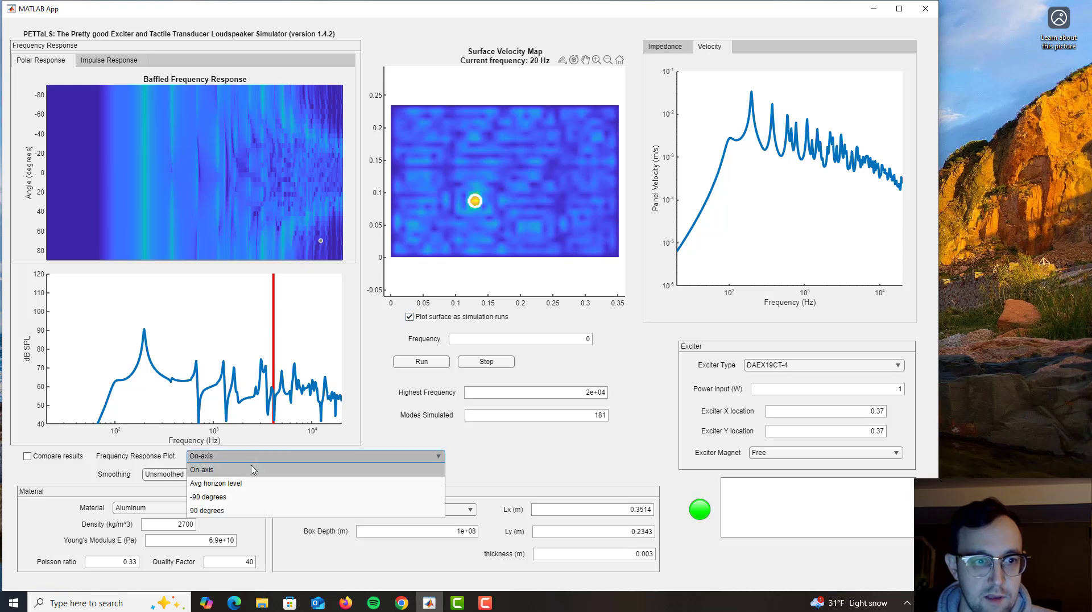
click(254, 483)
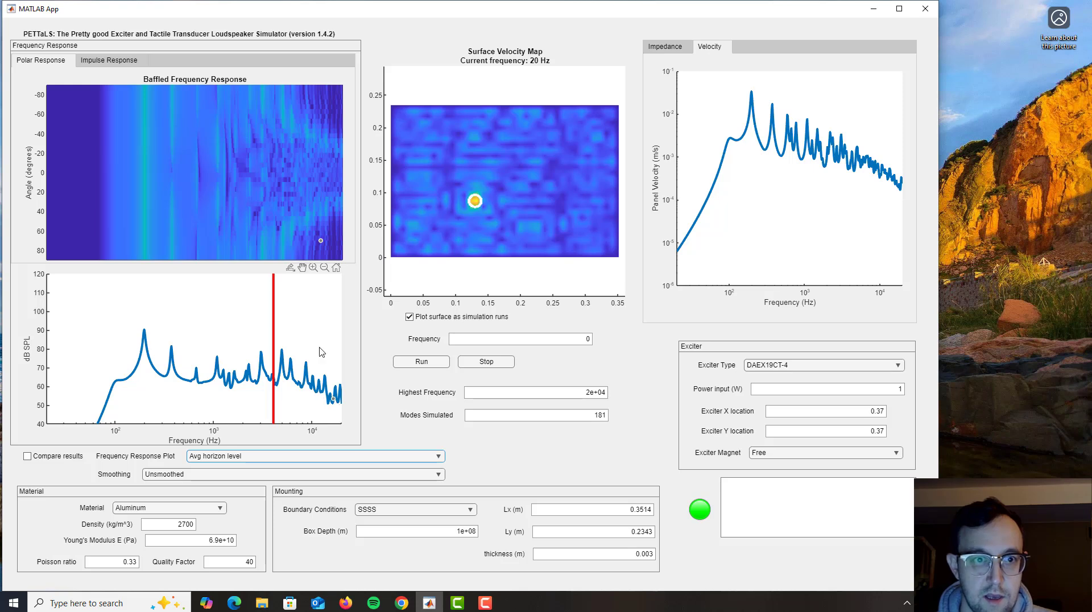
click(261, 458)
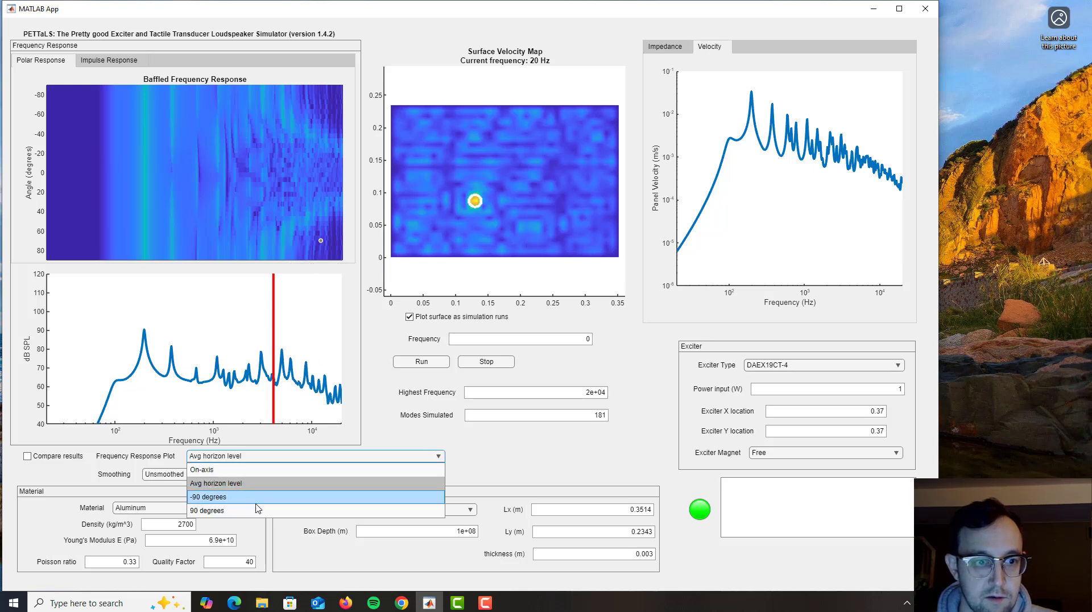
click(256, 508)
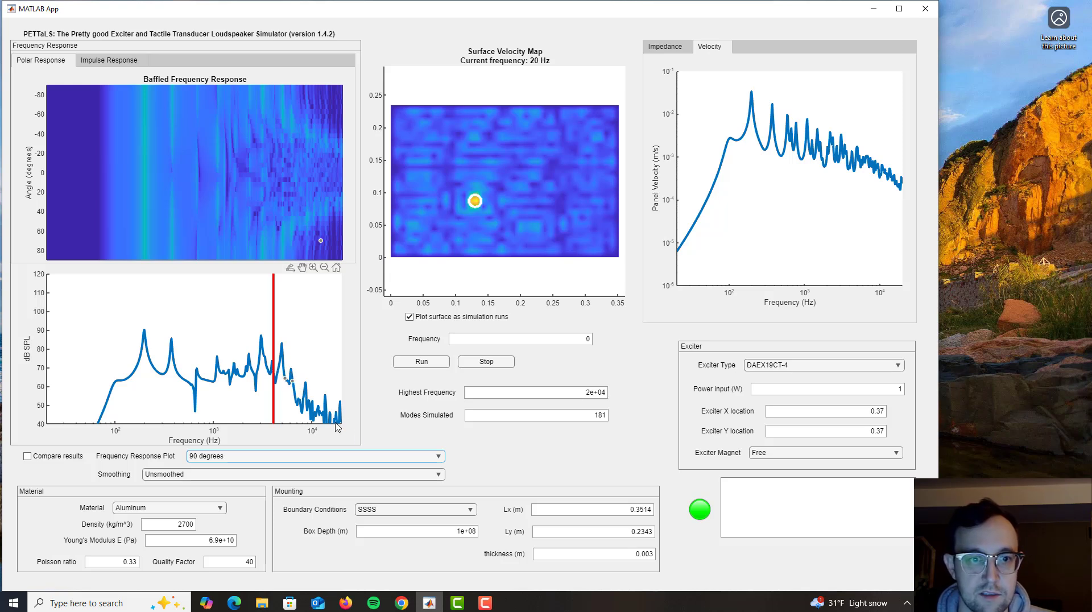
click(306, 457)
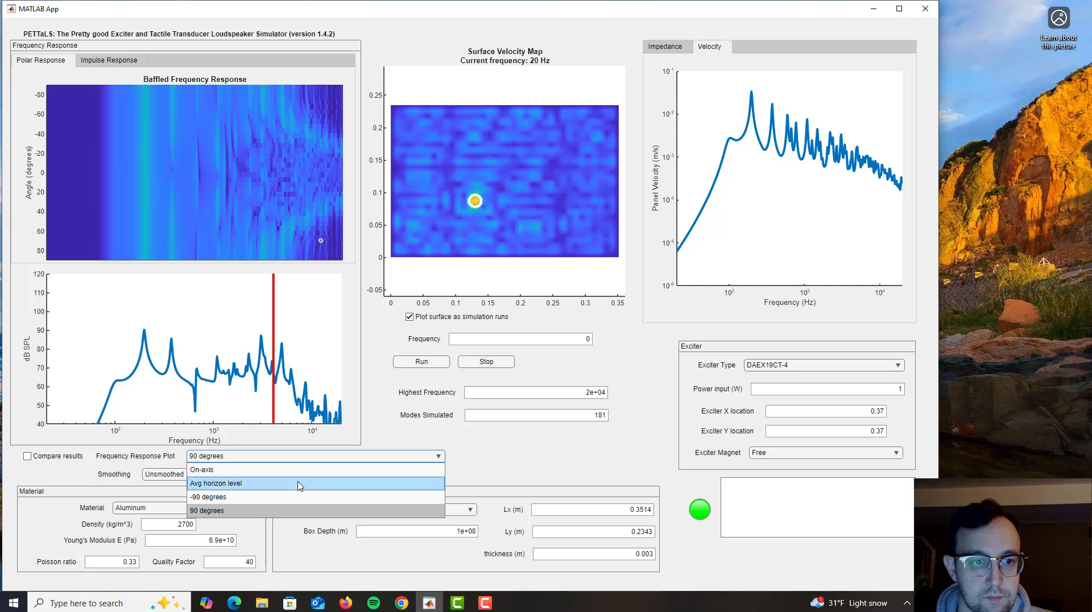
click(300, 484)
click(298, 459)
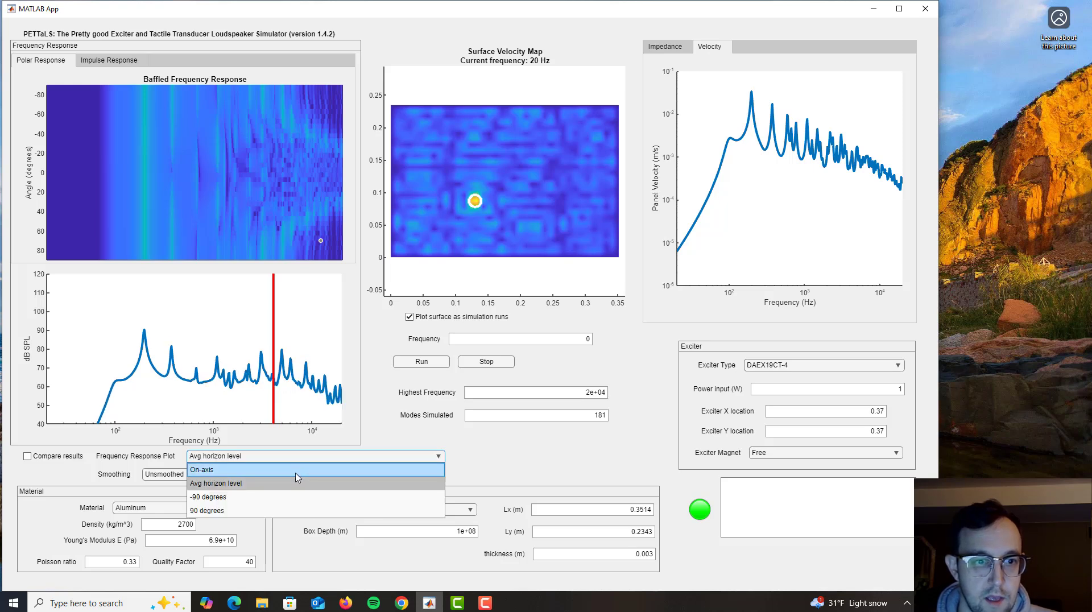
click(296, 471)
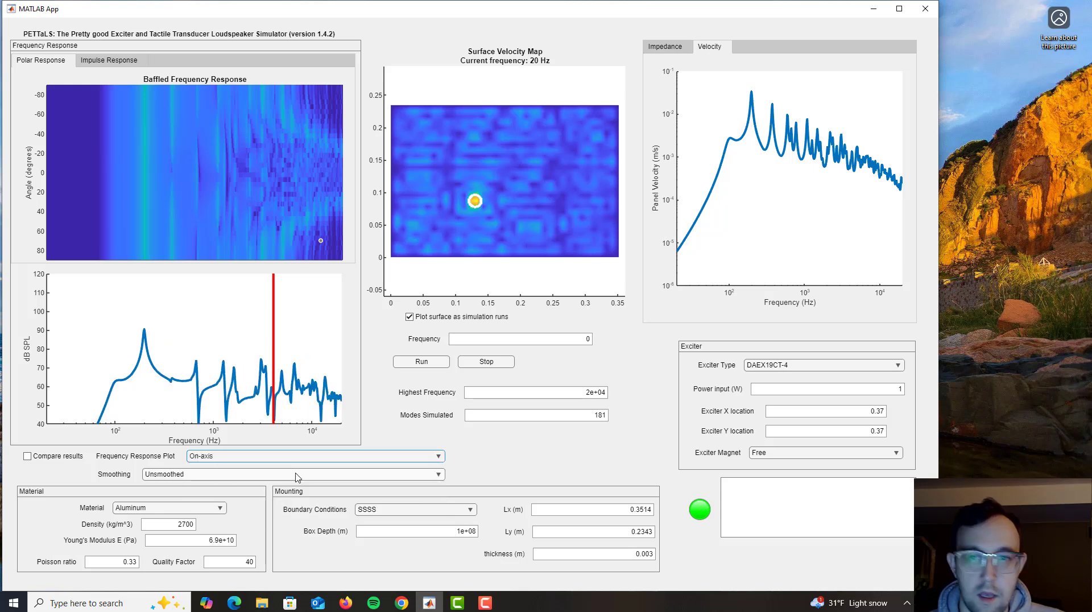
Examine the exciter's impedance curve and return to the panel velocity curve
click(672, 49)
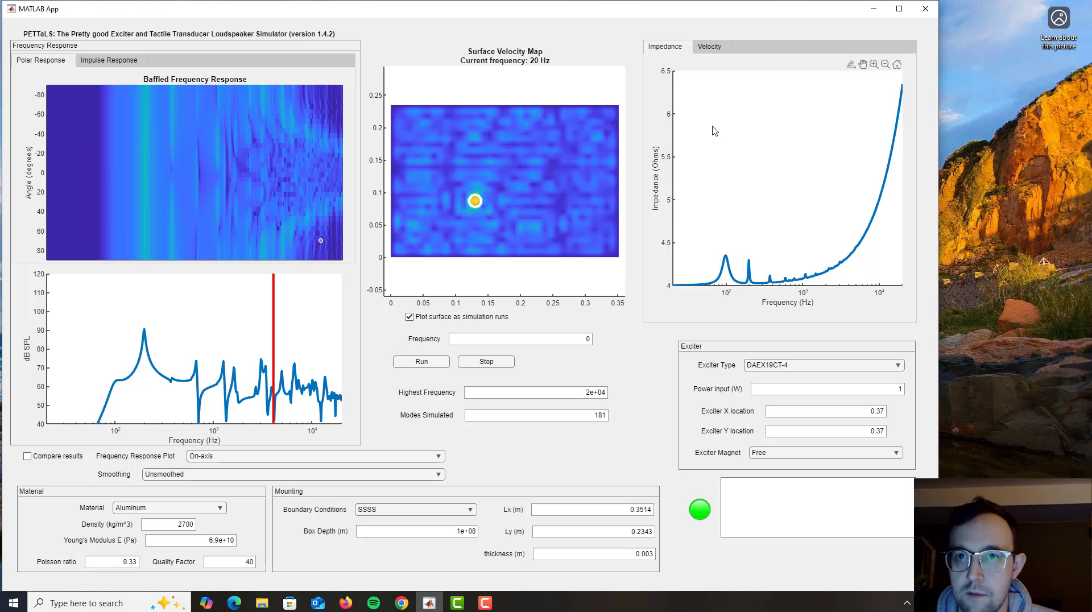
click(713, 49)
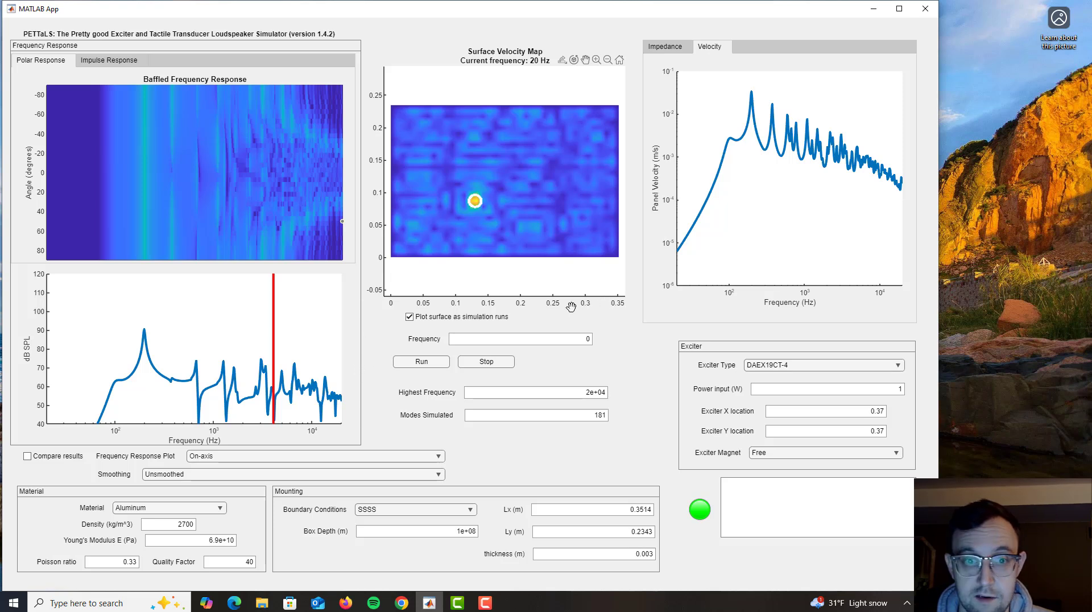
Change the exciter type to DAEX32EP-4 and run the simulation with result comparison enabled, turning off surface plotting while it computes
click(785, 365)
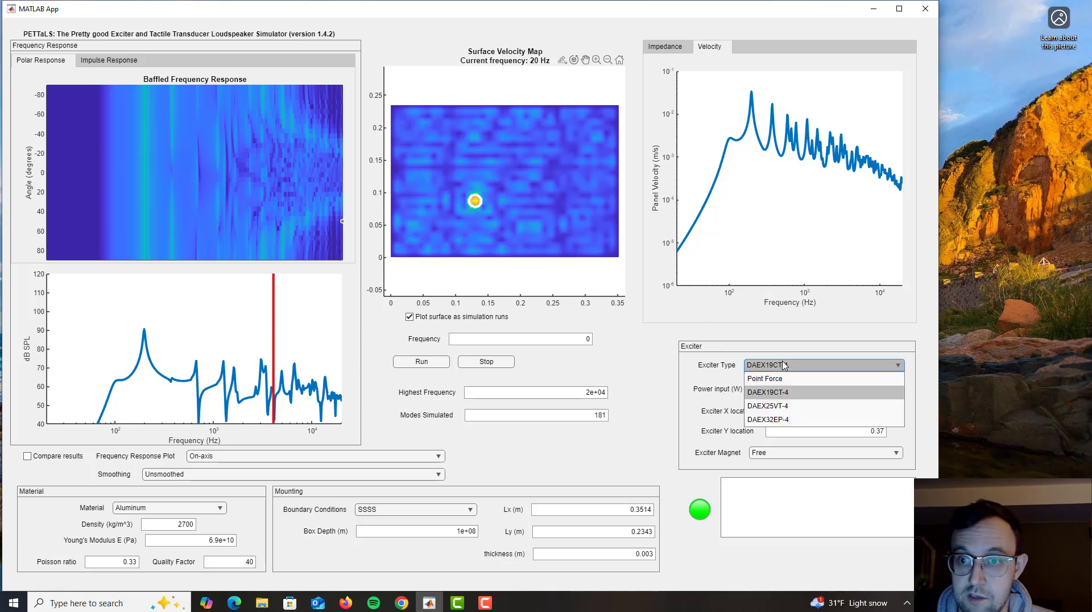
click(787, 420)
click(31, 457)
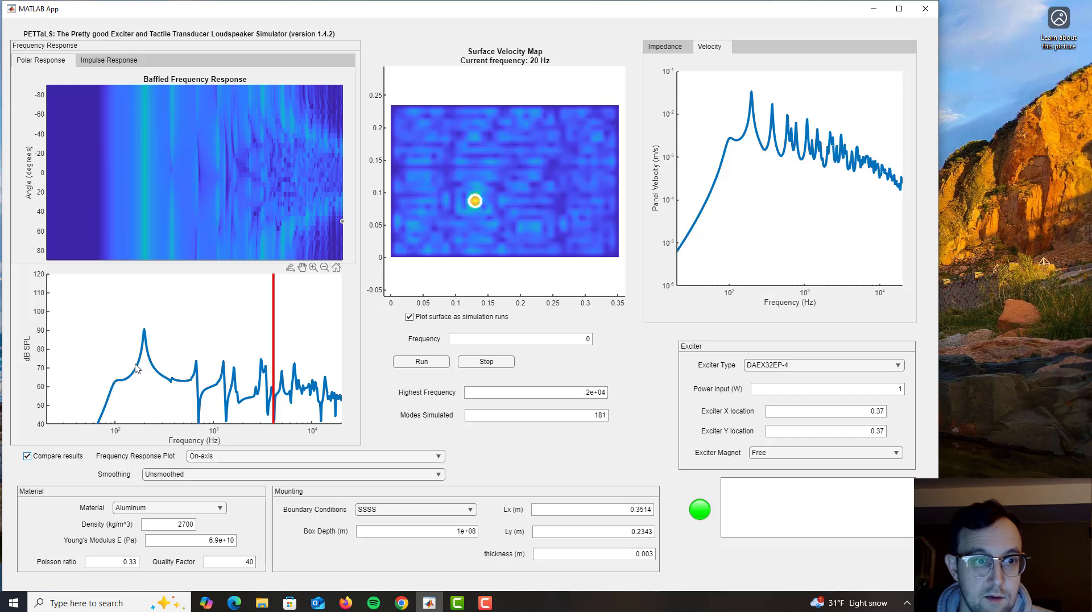
click(421, 363)
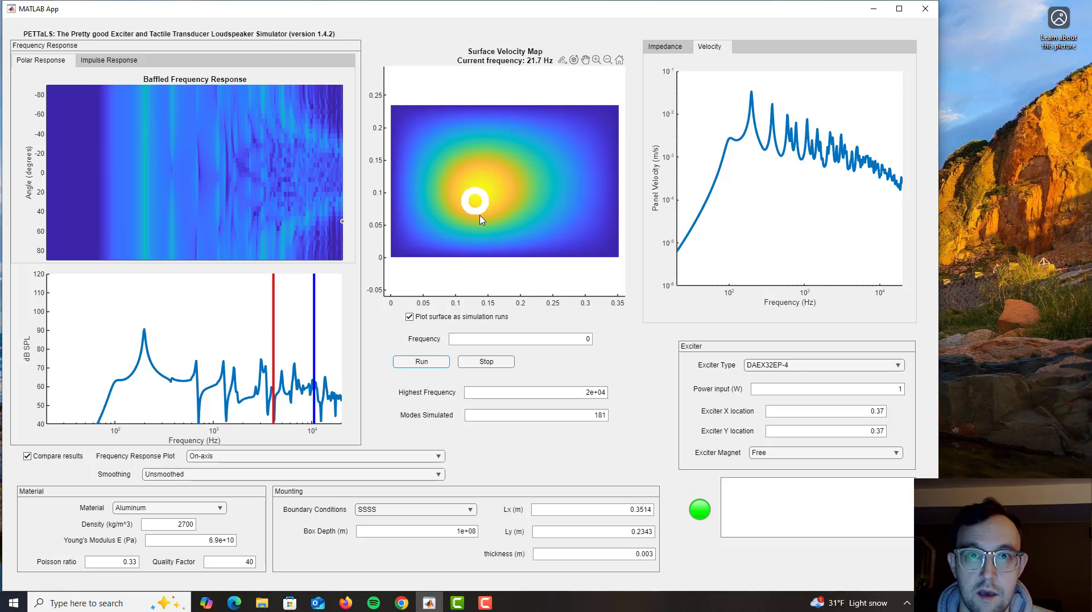
click(410, 317)
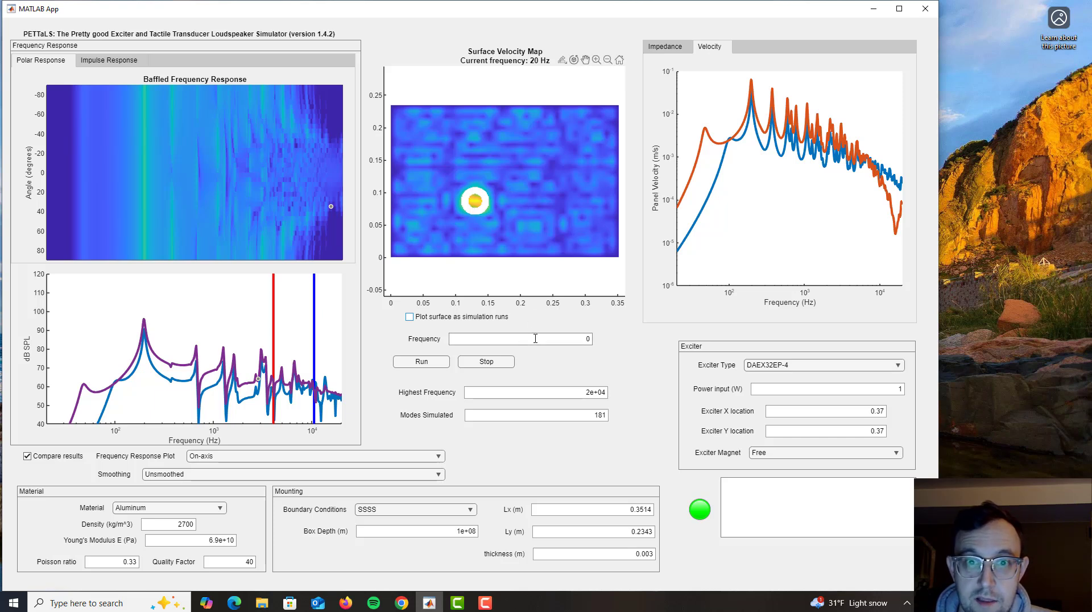
Display the surface velocity map at a frequency of 400 Hz
click(536, 338)
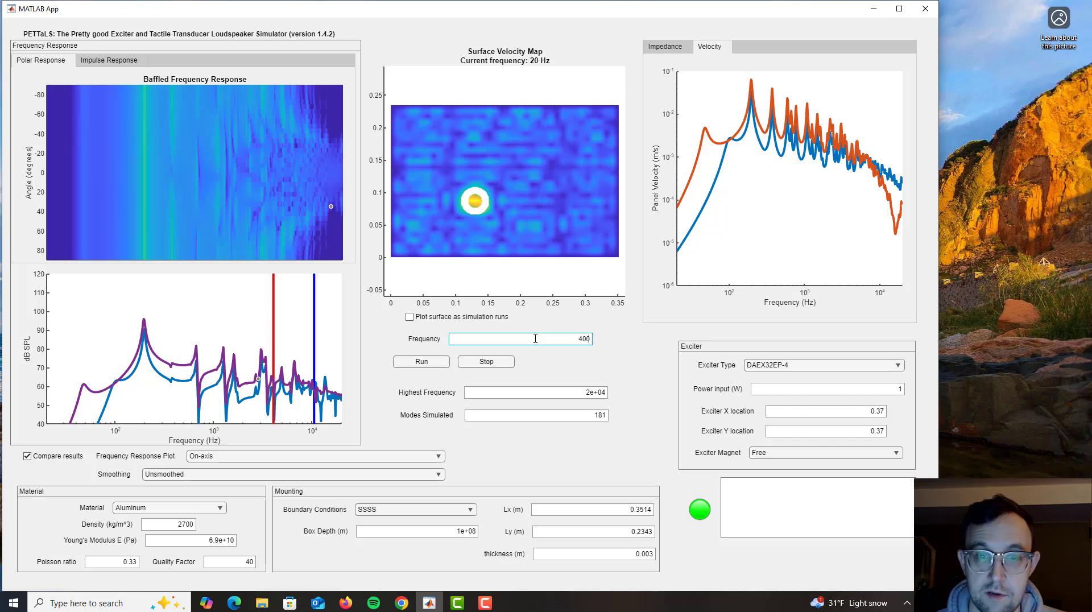
text(400)
key(Return)
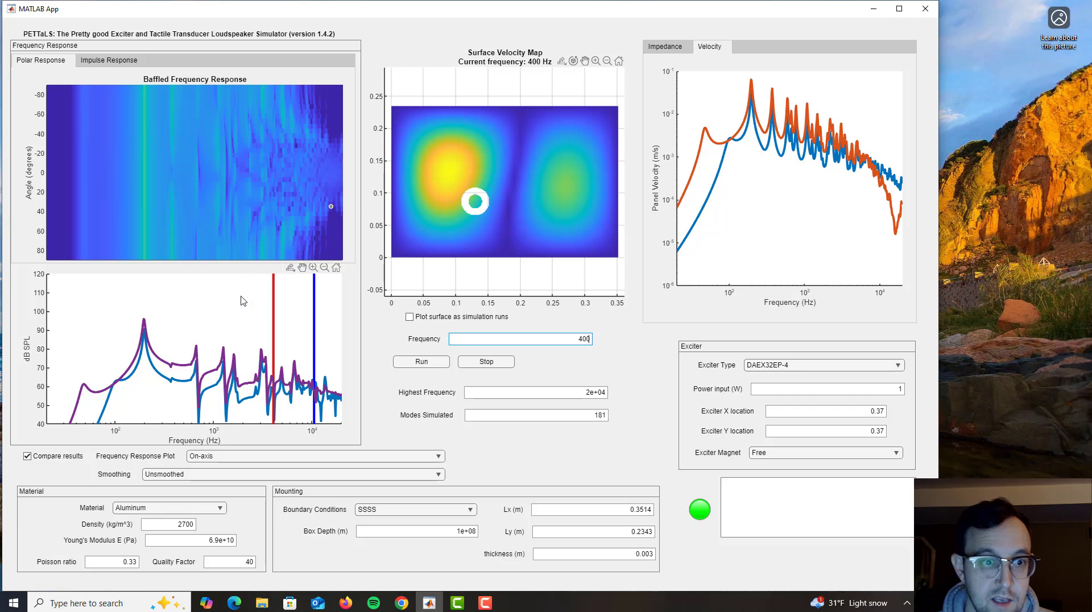
Mark the frequency response peak near 1252 Hz with a data tip and display the surface velocity map at 1252 Hz
click(223, 349)
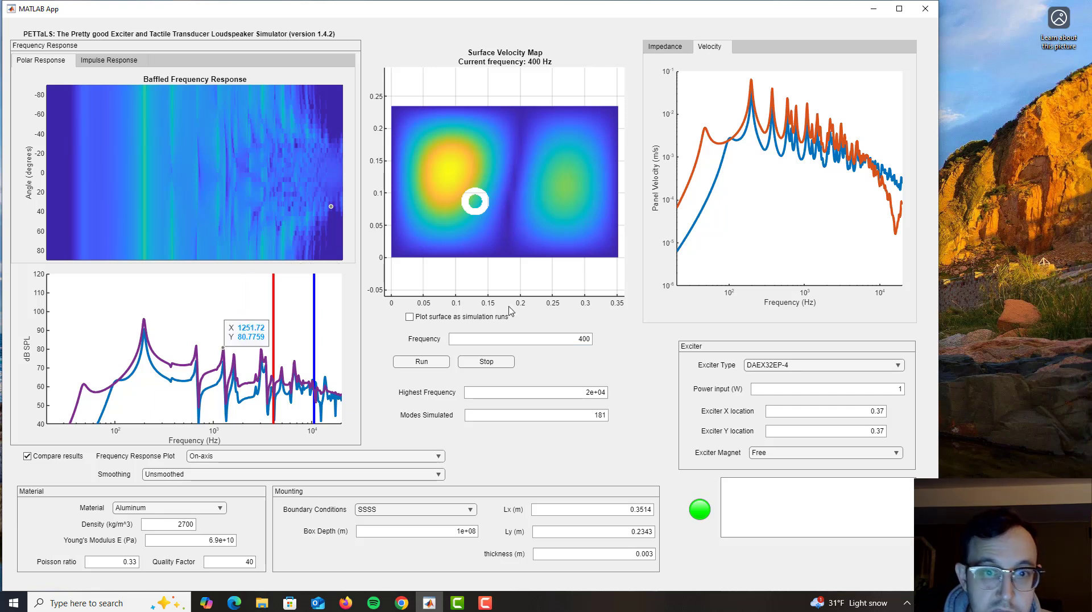
click(555, 339)
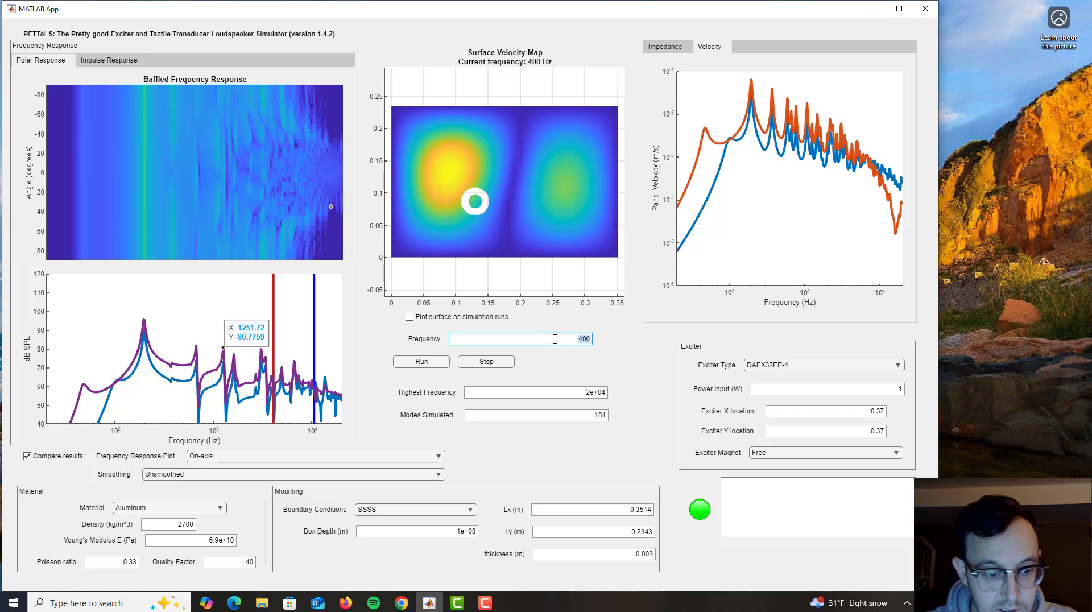
text(1252)
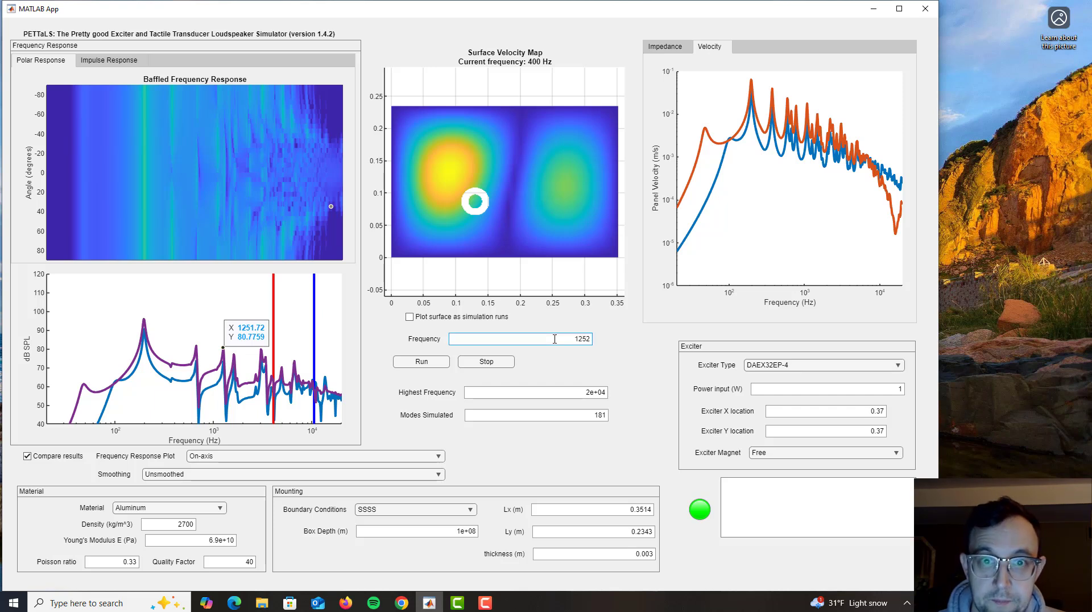
key(Return)
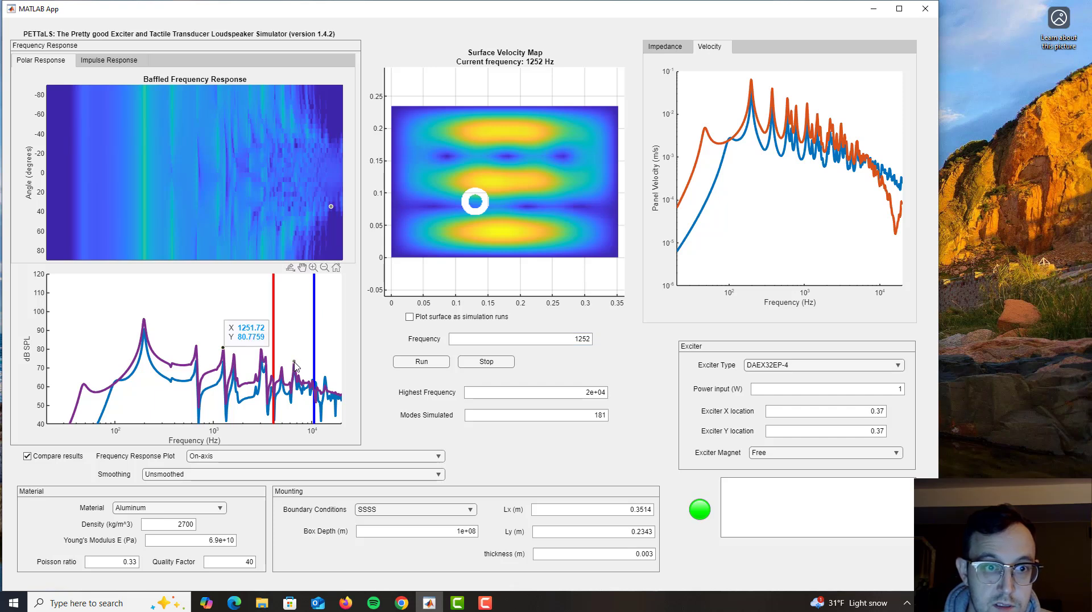
Mark the high-frequency response peak near 6513 Hz with a data tip and display the surface velocity map at 6513 Hz
mouse_move(294, 363)
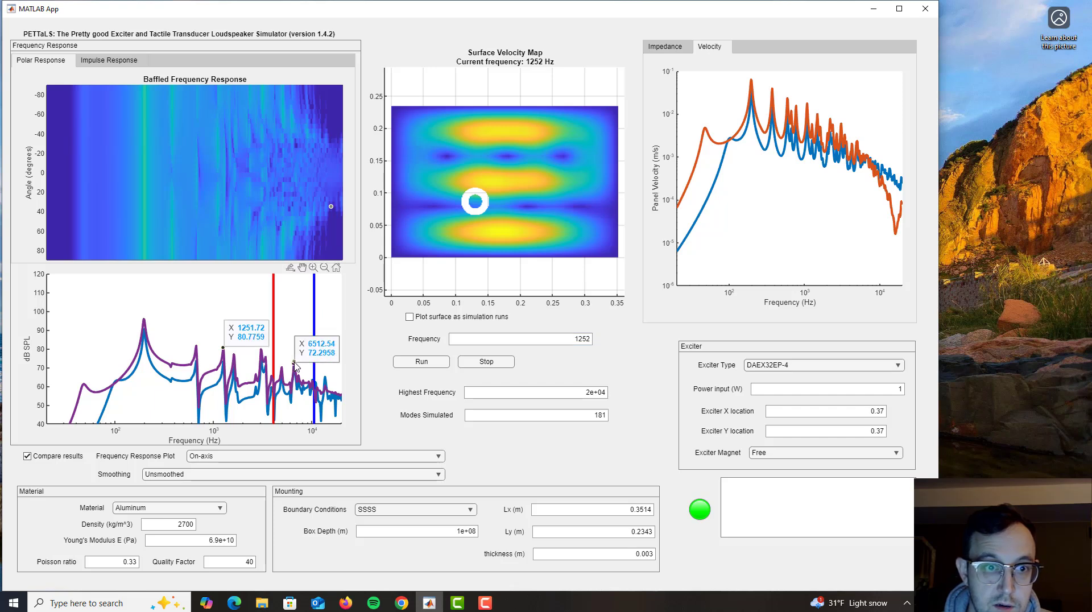
click(505, 340)
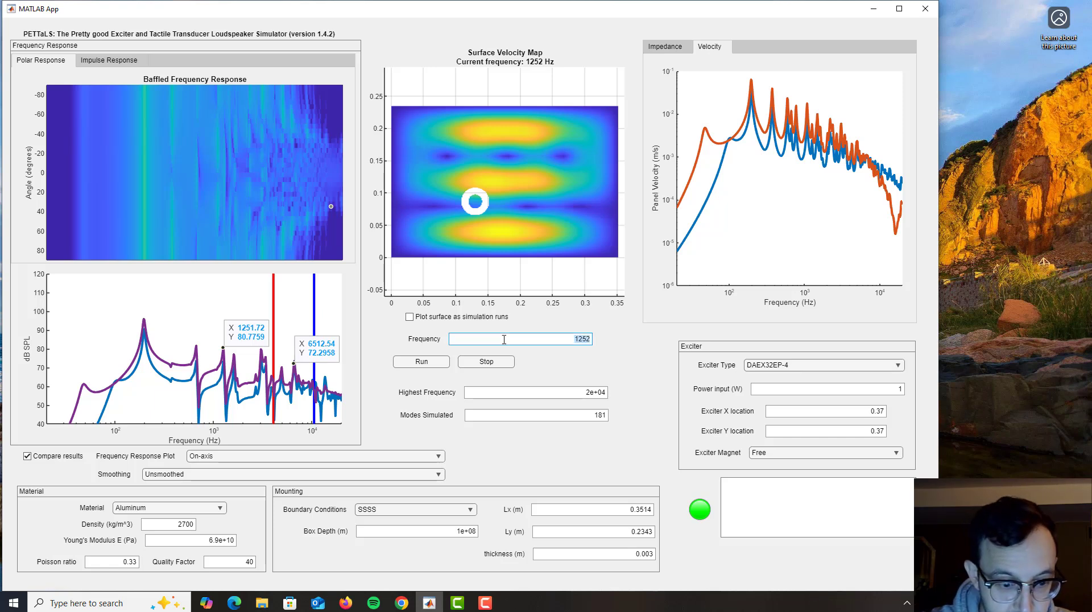
text(6513)
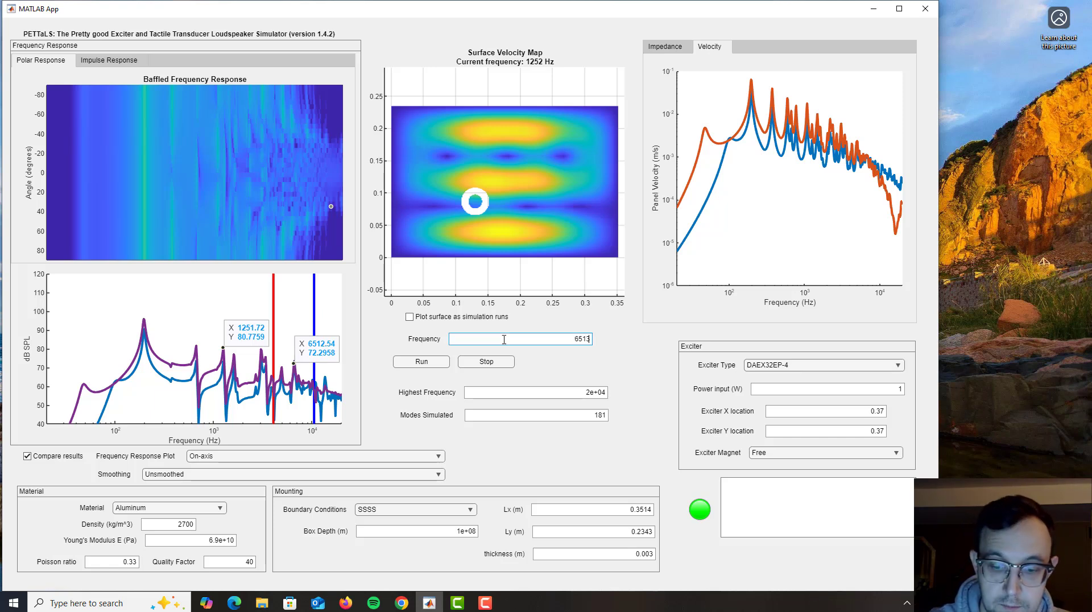
key(Return)
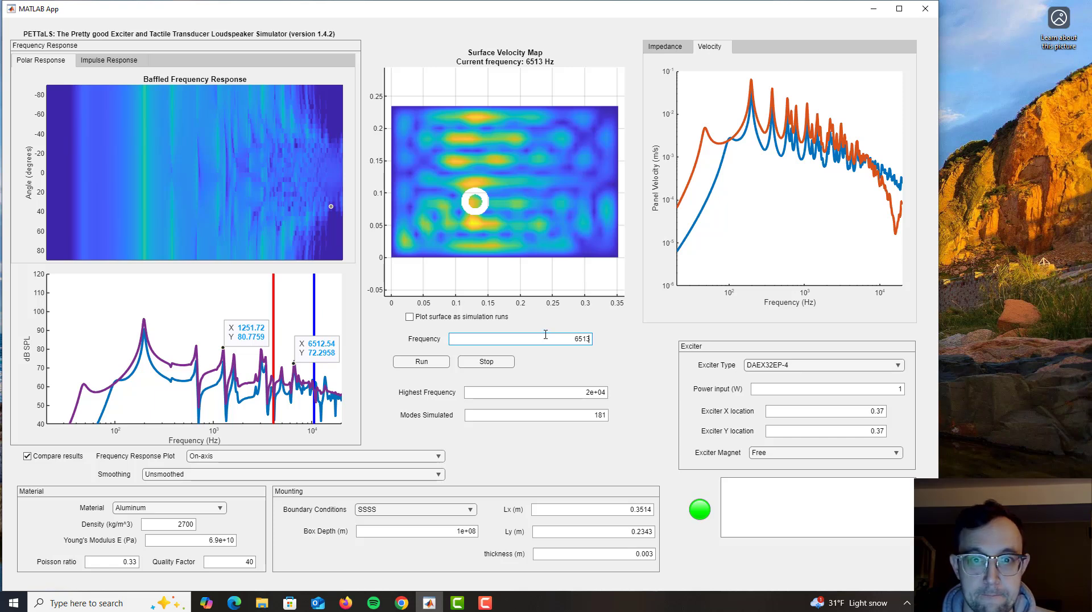
Examine the impulse response on-axis and at average horizon level, -90 degrees and 90 degrees, and return to the on-axis polar response
click(108, 61)
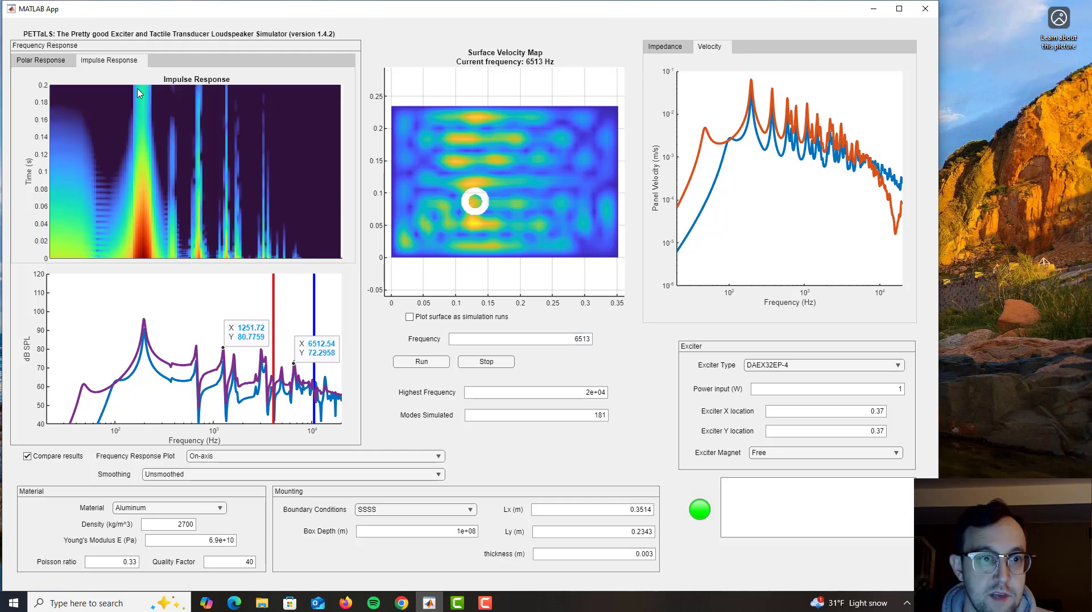
click(221, 456)
click(214, 485)
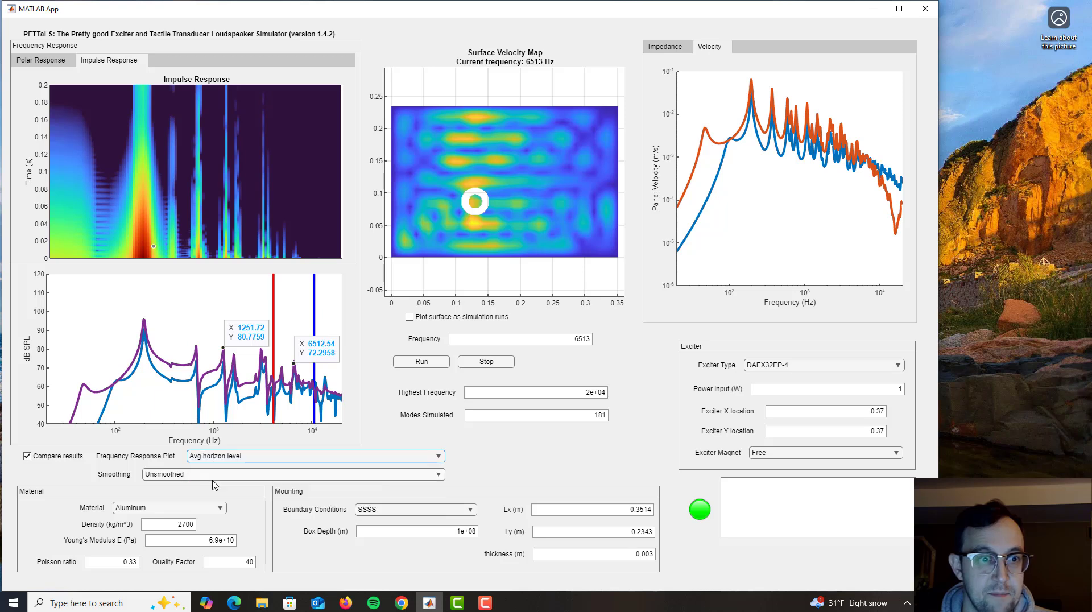
click(228, 457)
click(224, 497)
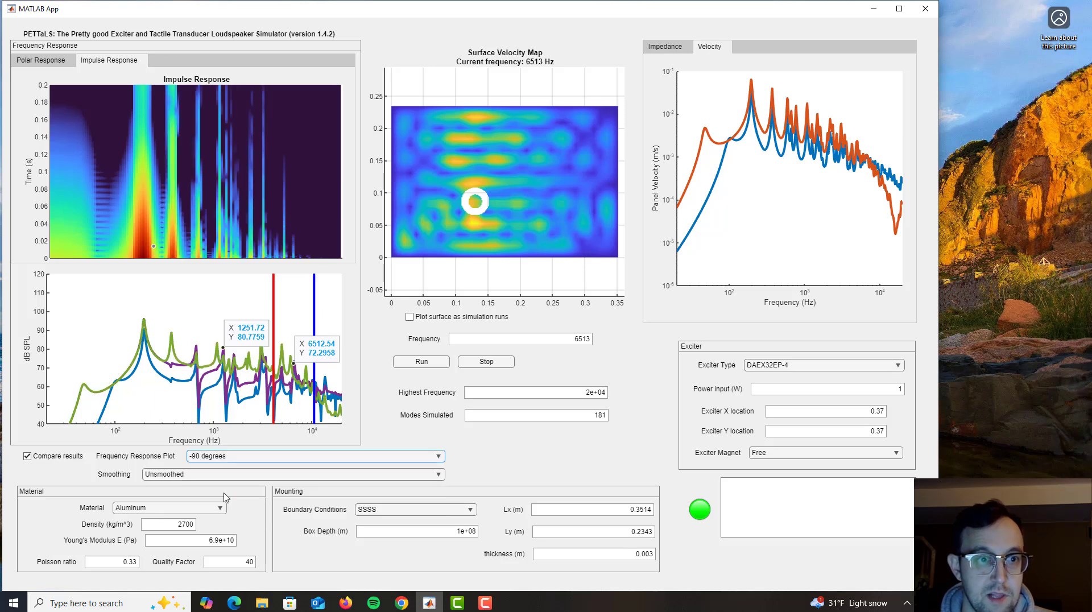
click(234, 458)
click(231, 510)
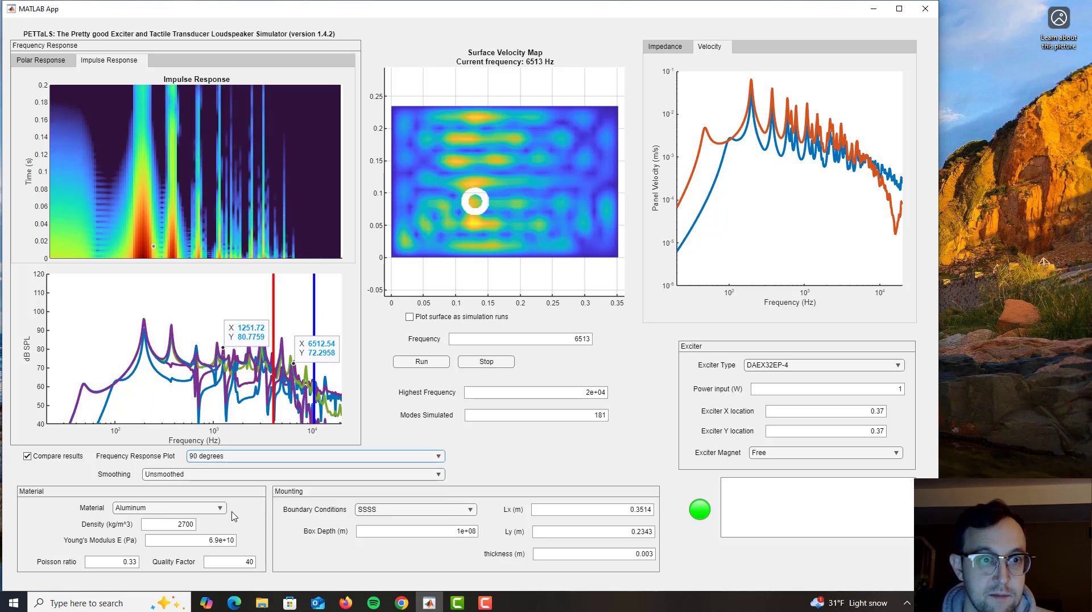
click(232, 456)
click(228, 471)
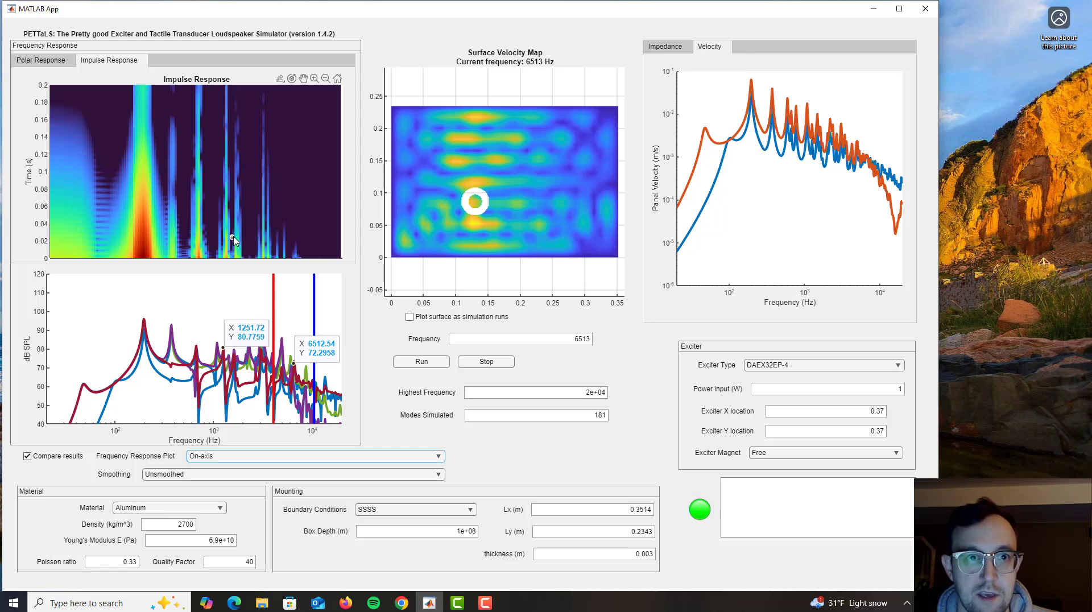
click(43, 61)
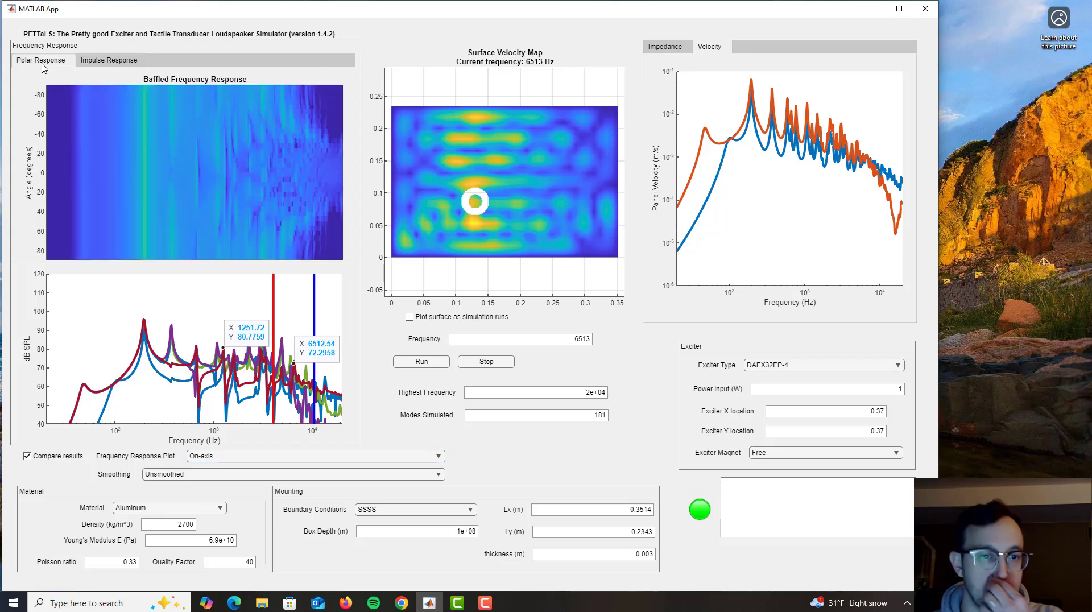